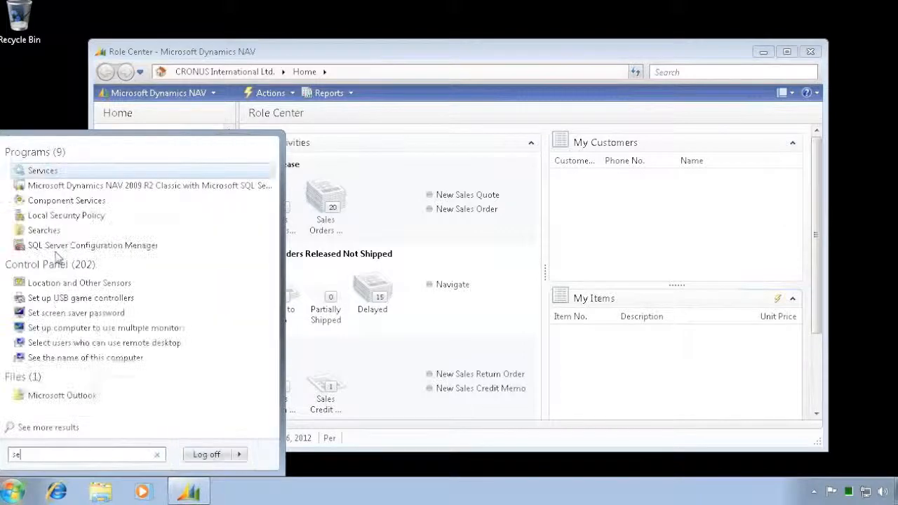
Open the Windows Services console, widen the Name column, and open the properties of the Microsoft Dynamics NAV Server service
{"action": "key", "text": "Return"}
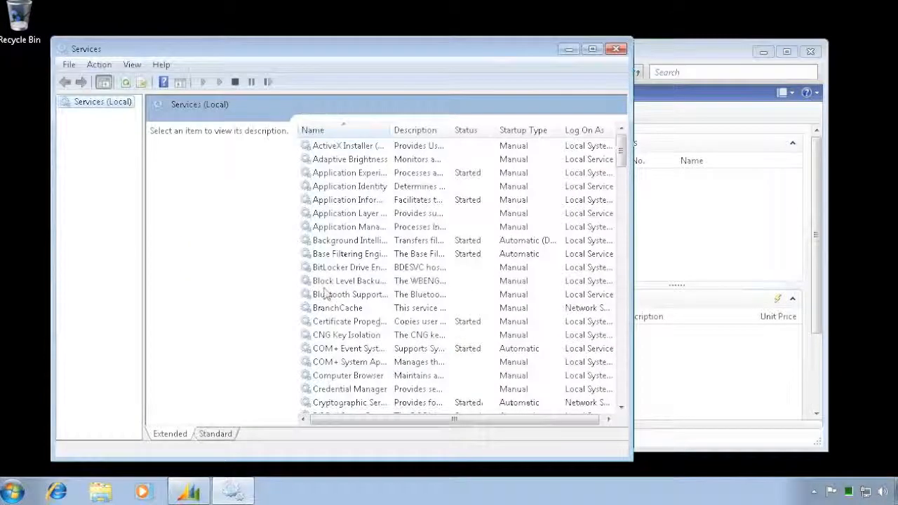
{"action": "left_click_drag", "start_coordinate": [453, 130], "coordinate": [487, 140]}
{"action": "scroll", "coordinate": [387, 301], "scroll_direction": "down", "scroll_amount": 20}
{"action": "scroll", "coordinate": [387, 302], "scroll_direction": "down", "scroll_amount": 1}
{"action": "scroll", "coordinate": [395, 274], "scroll_direction": "up", "scroll_amount": 2}
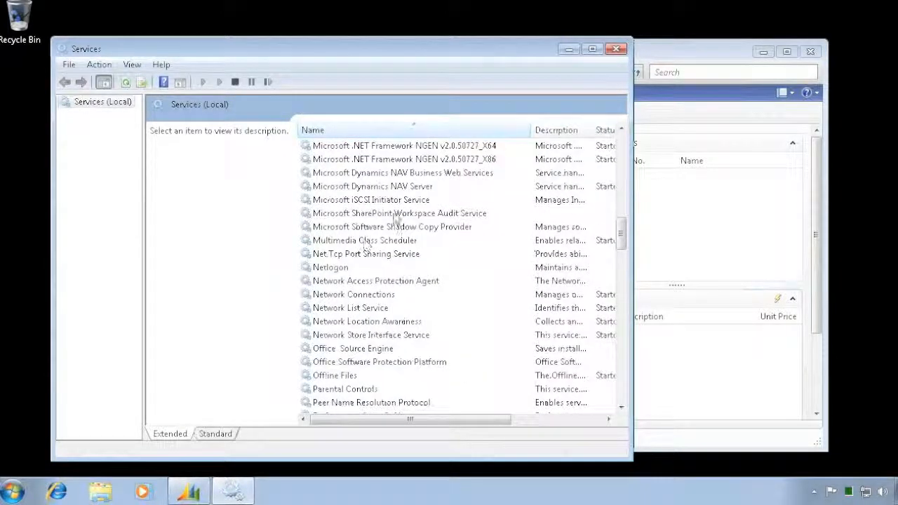
{"action": "left_click", "coordinate": [375, 186]}
{"action": "right_click", "coordinate": [439, 190]}
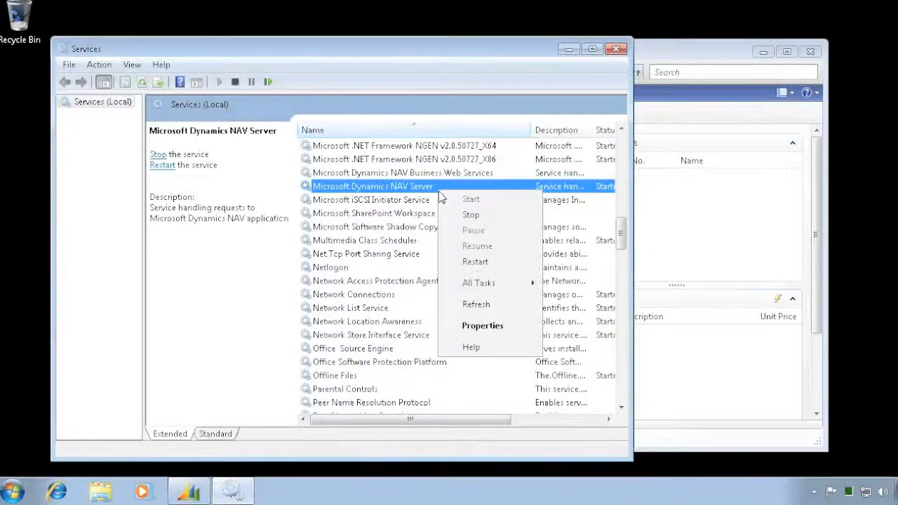
{"action": "left_click", "coordinate": [481, 326]}
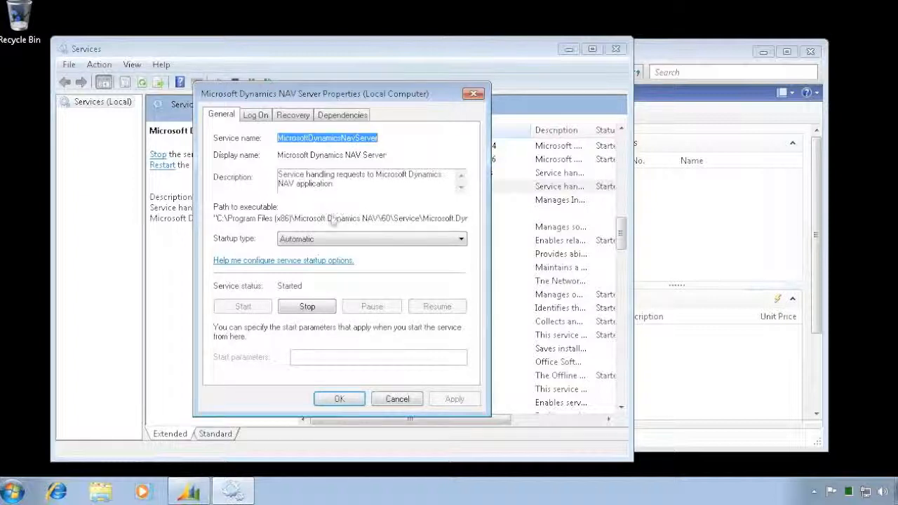
Switch to Windows Explorer and open the folder C:\Program Files (x86)\Microsoft Dynamics NAV\60
{"action": "key", "text": "alt+Tab"}
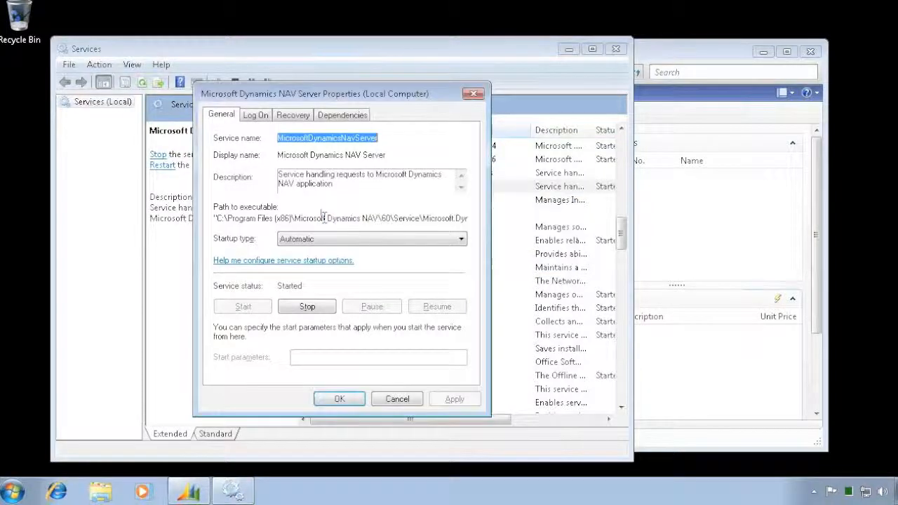
{"action": "key", "text": "super+e"}
{"action": "double_click", "coordinate": [372, 144]}
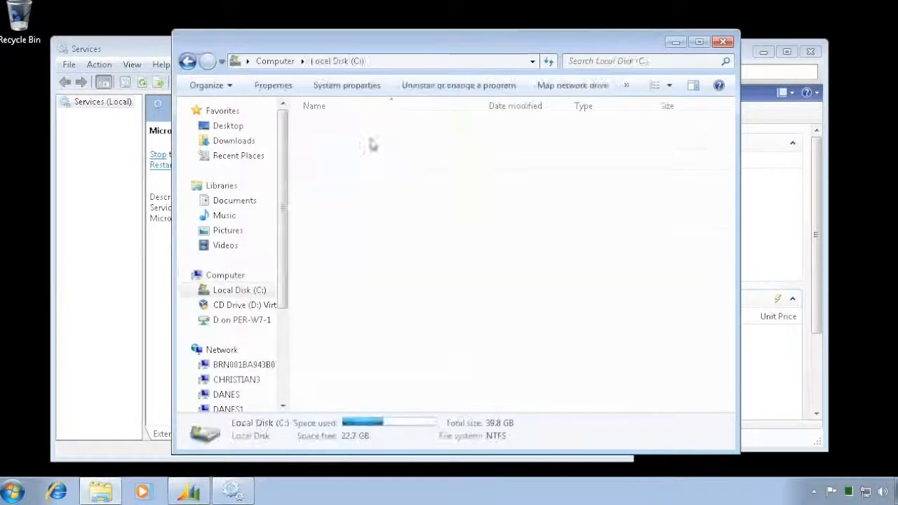
{"action": "double_click", "coordinate": [338, 160]}
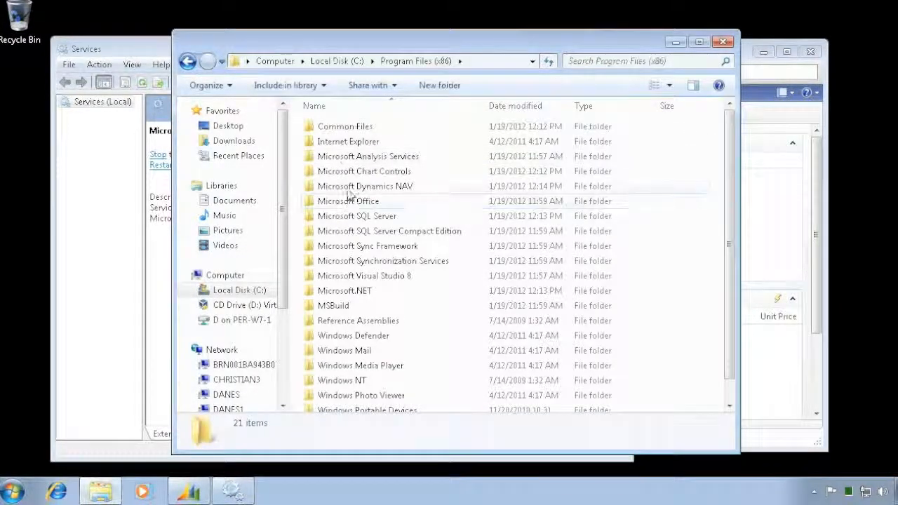
{"action": "double_click", "coordinate": [349, 188]}
{"action": "double_click", "coordinate": [323, 131]}
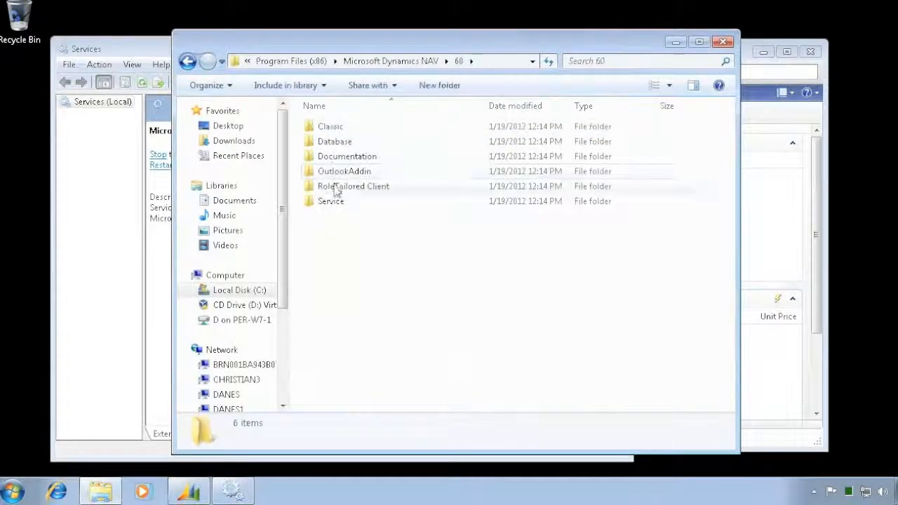
Duplicate the Service folder within the same 60 folder, granting administrator permission for the copy
{"action": "left_click", "coordinate": [332, 203]}
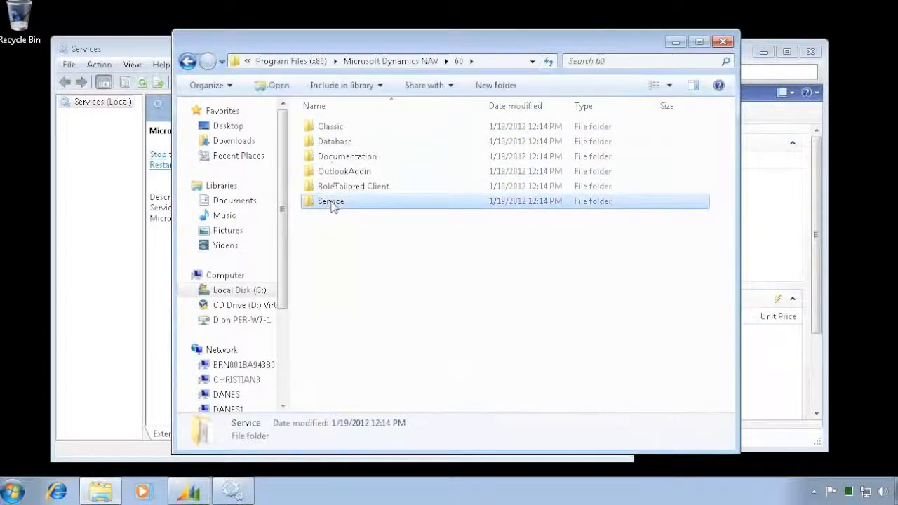
{"action": "key", "text": "ctrl+c"}
{"action": "key", "text": "ctrl+v"}
{"action": "left_click", "coordinate": [427, 300]}
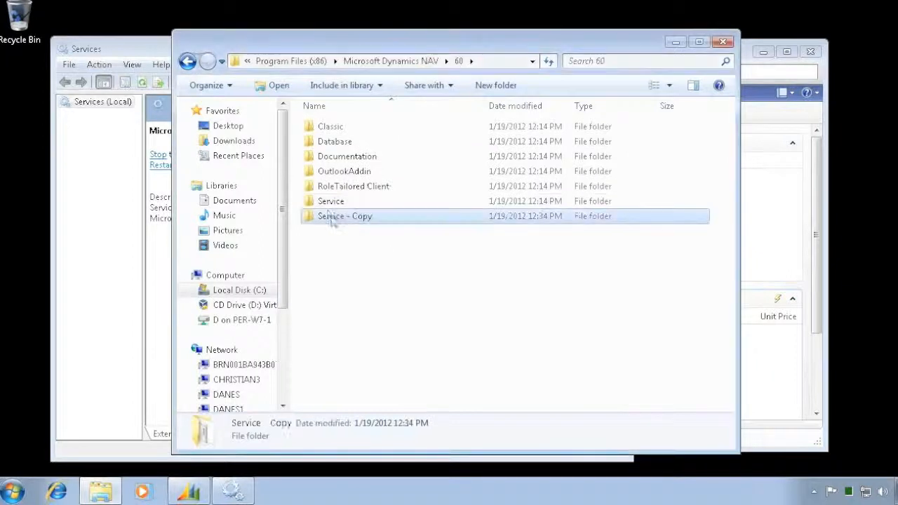
Rename the copied service folder as Service Recording, granting administrator permission for the rename
{"action": "left_click", "coordinate": [333, 217]}
{"action": "key", "text": "End"}
{"action": "key", "text": "shift+Left"}
{"action": "key", "text": "shift+Left"}
{"action": "key", "text": "shift+Left"}
{"action": "key", "text": "shift+Left"}
{"action": "key", "text": "shift+Left"}
{"action": "key", "text": "shift+Left"}
{"action": "type", "text": "Recording"}
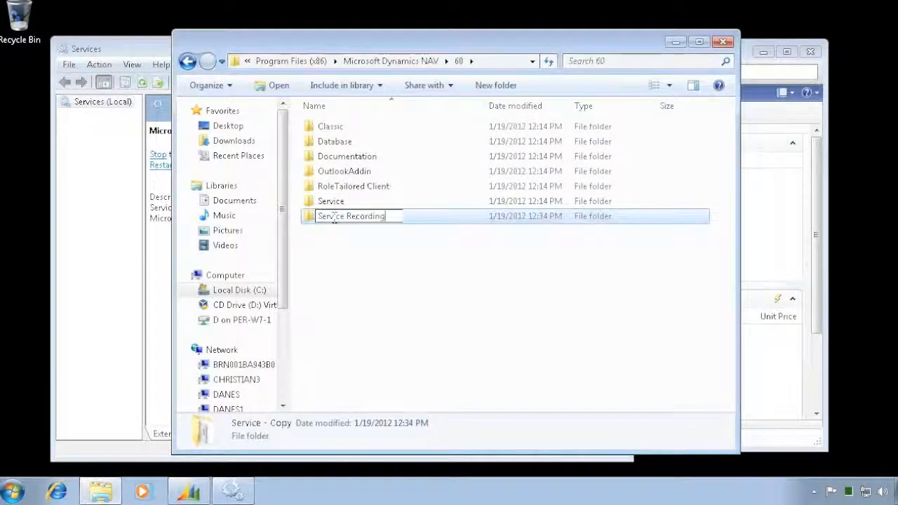
{"action": "key", "text": "Return"}
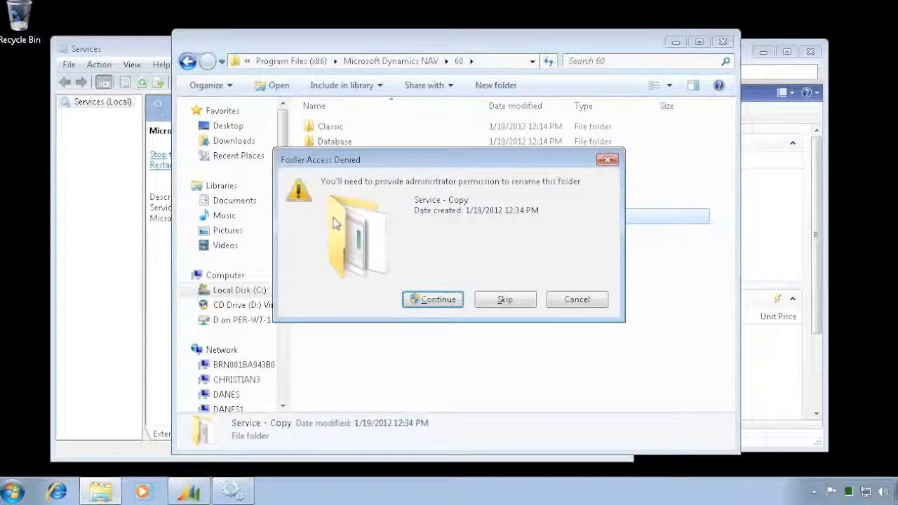
{"action": "left_click", "coordinate": [432, 302]}
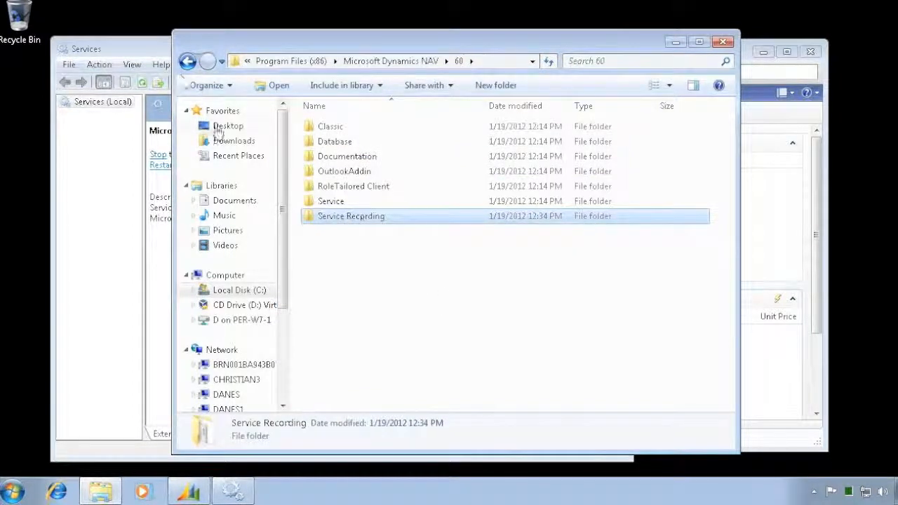
Find Notepad on the computer and open it with an empty document
{"action": "key", "text": "super"}
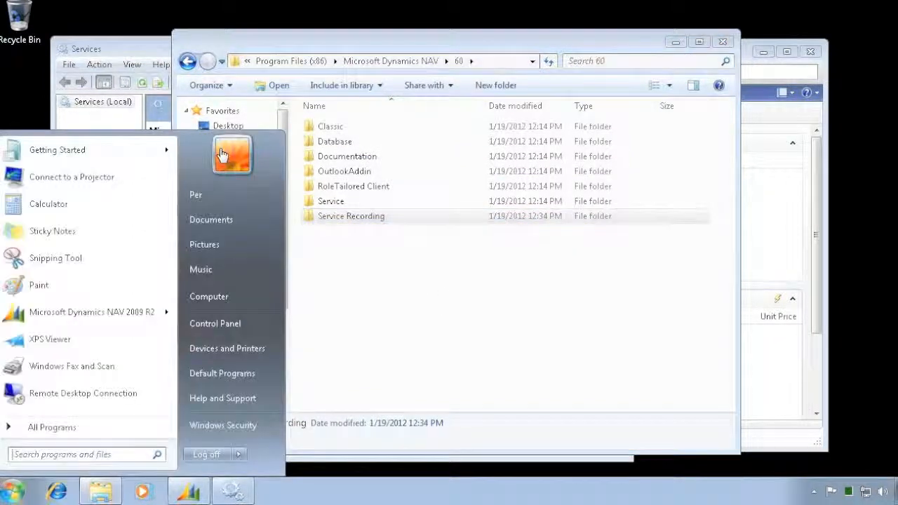
{"action": "type", "text": "not"}
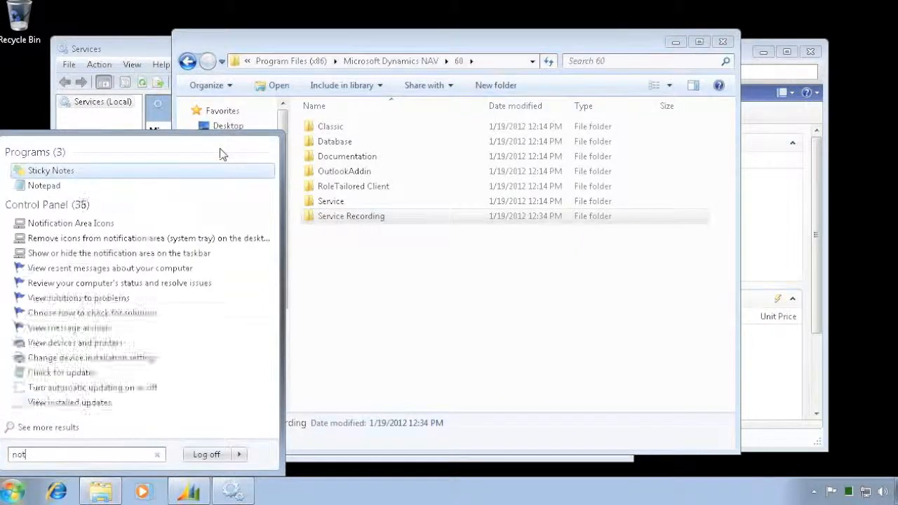
{"action": "type", "text": "epad"}
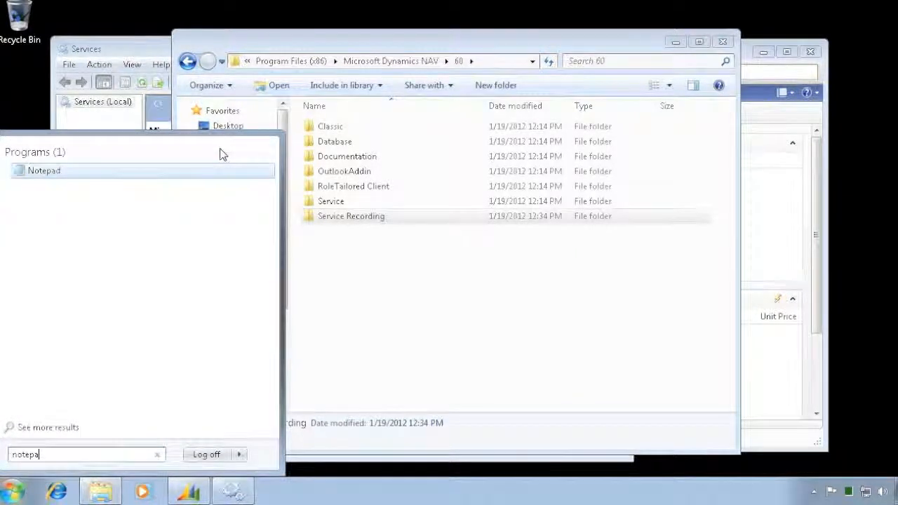
{"action": "key", "text": "Return"}
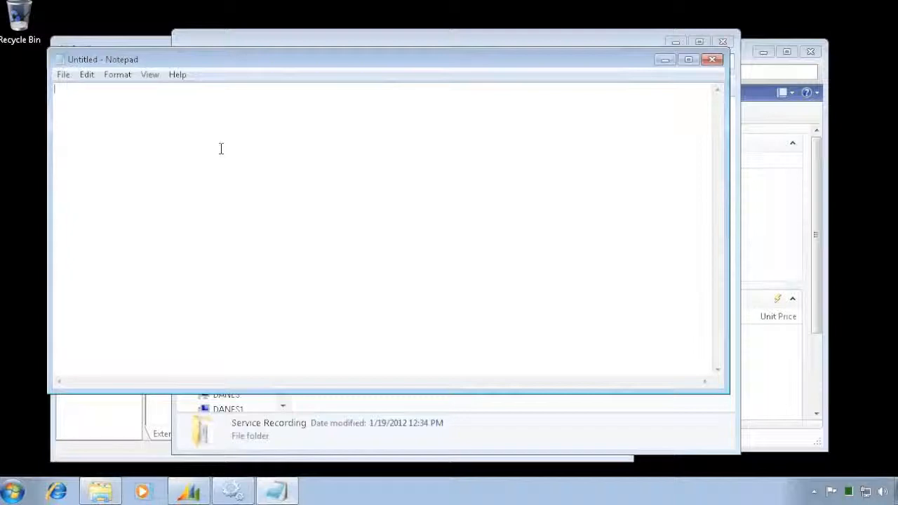
Write sc create "MicrosoftDynamicsNavServerRecording" in Notepad, reusing the service name from the NAV Server properties
{"action": "type", "text": "sc"}
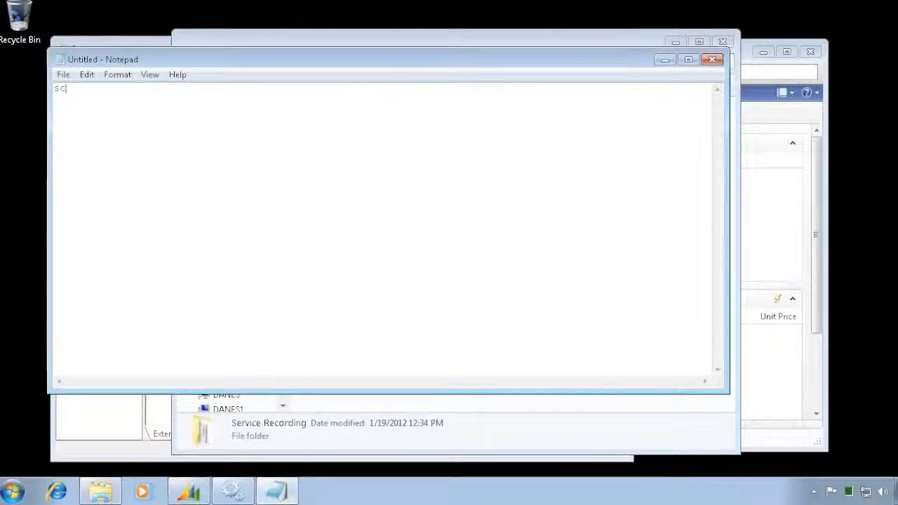
{"action": "type", "text": " create"}
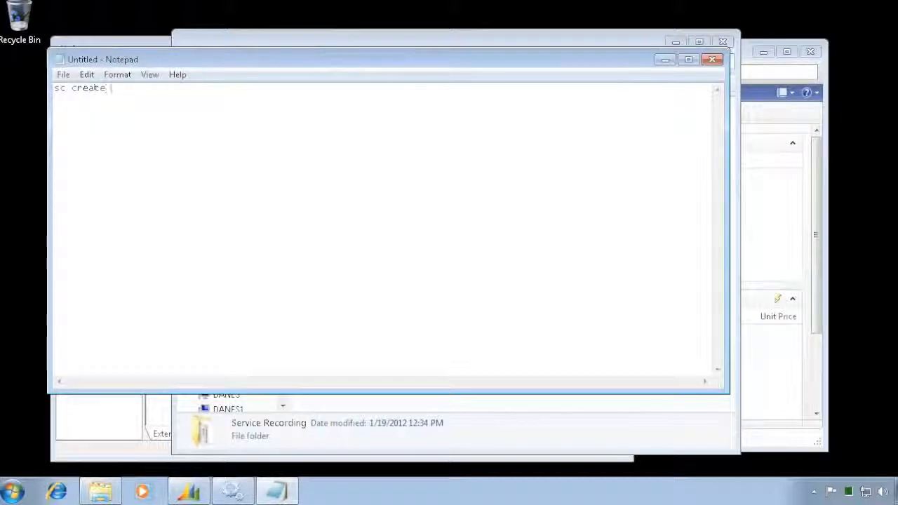
{"action": "key", "text": "alt+Tab"}
{"action": "key", "text": "alt+Tab"}
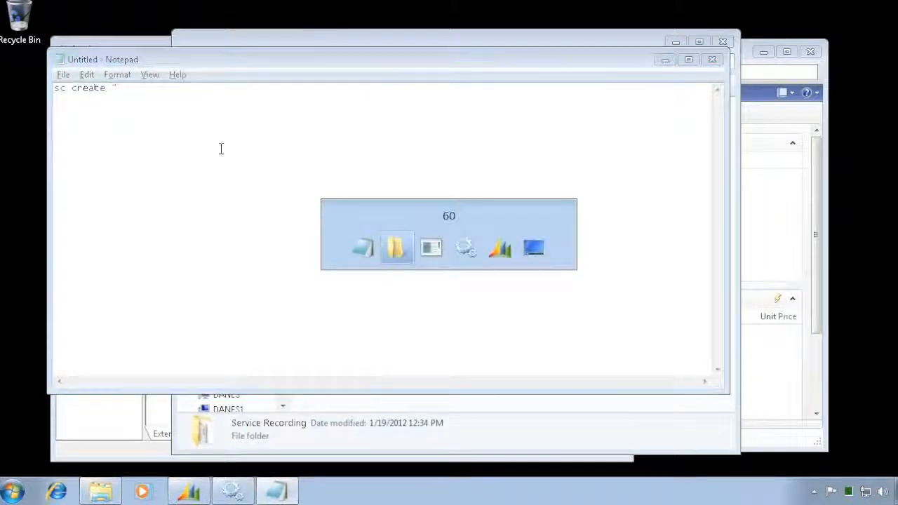
{"action": "key", "text": "alt+Tab"}
{"action": "key", "text": "ctrl+v"}
{"action": "type", "text": "Recording\""}
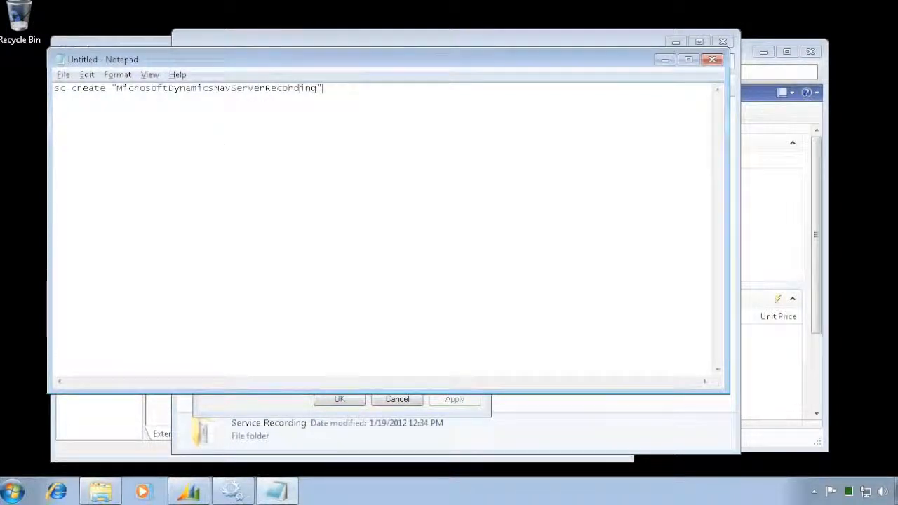
Add the binpath= parameter to the command with the copied path of Microsoft.Dynamics.Nav.Server.exe from the Service Recording folder
{"action": "type", "text": " binpath="}
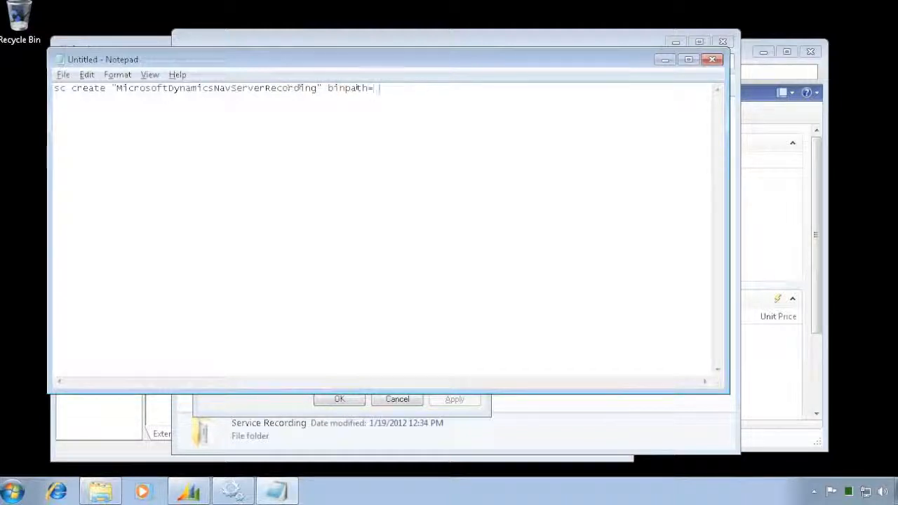
{"action": "key", "text": "alt+Tab"}
{"action": "key", "text": "Tab"}
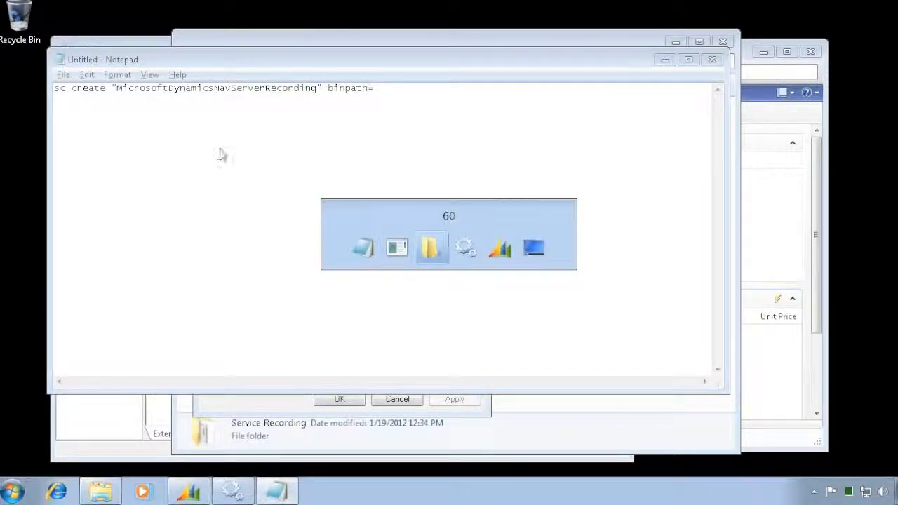
{"action": "double_click", "coordinate": [355, 215]}
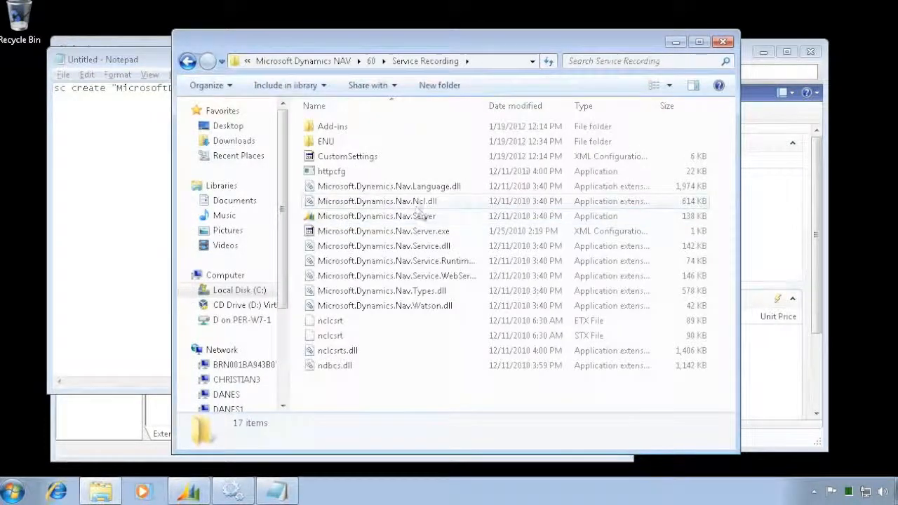
{"action": "right_click", "coordinate": [355, 216]}
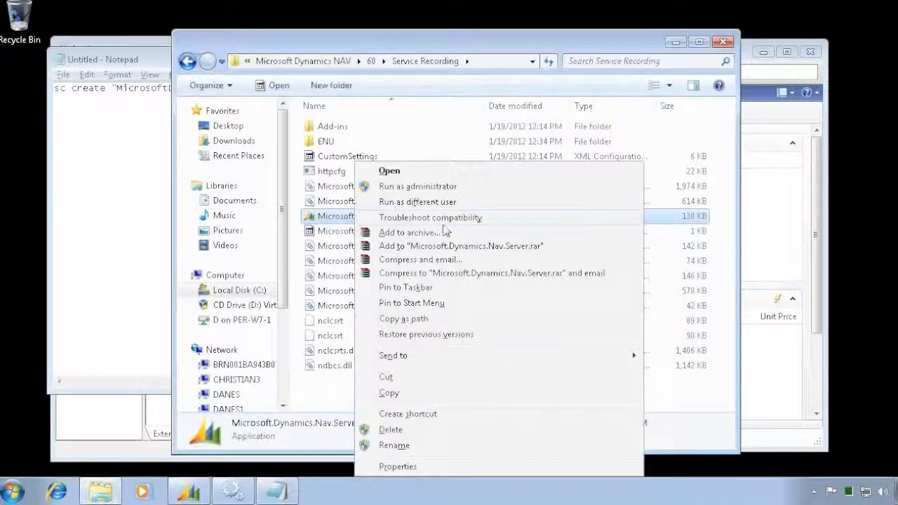
{"action": "left_click", "coordinate": [401, 320]}
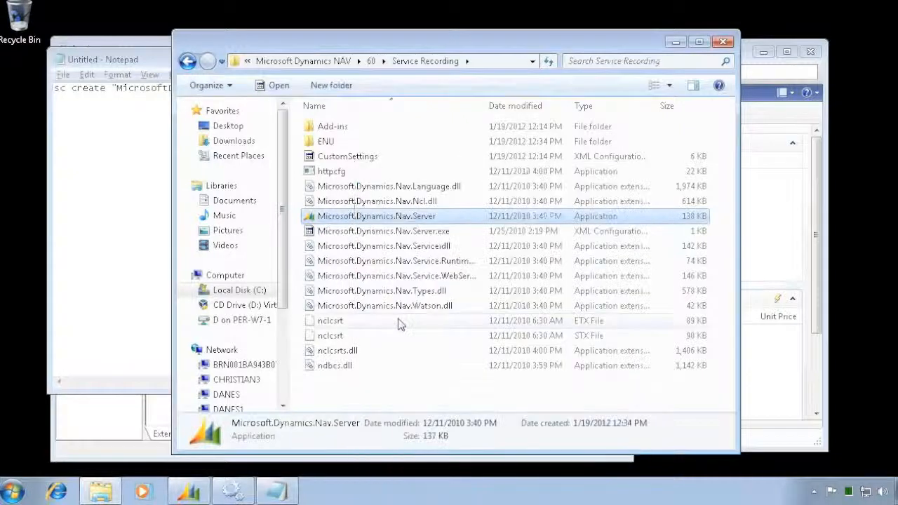
{"action": "key", "text": "alt+Tab"}
{"action": "key", "text": "ctrl+v"}
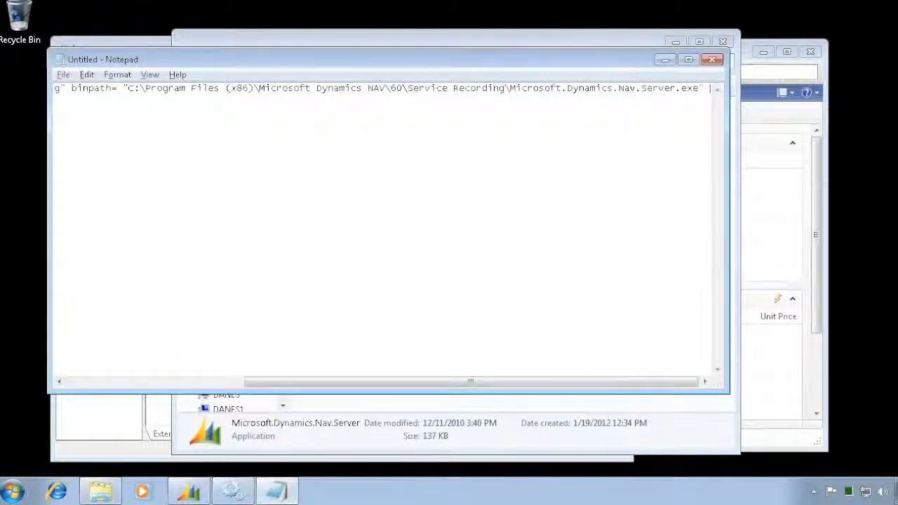
Add displayname= "Microsoft Dynamics NAV Server Recording to the command, copying the base display name from the service properties
{"action": "type", "text": "displa"}
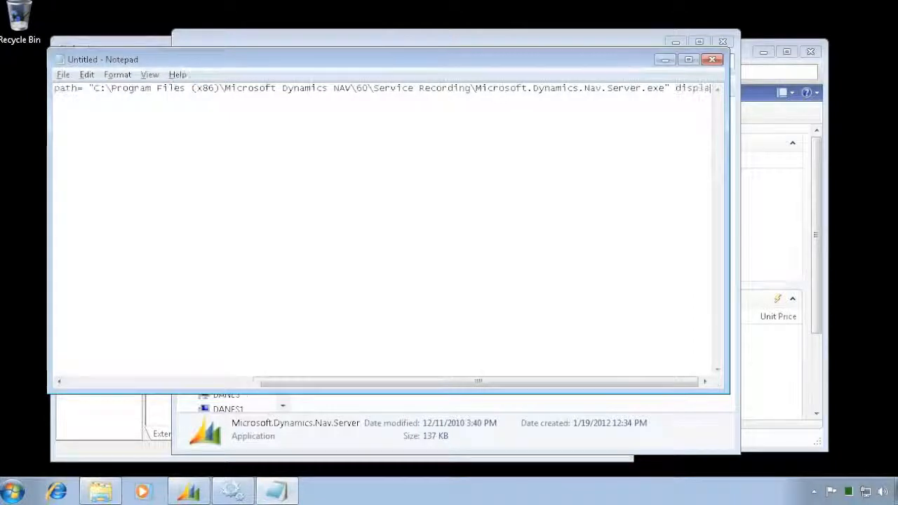
{"action": "type", "text": "yname"}
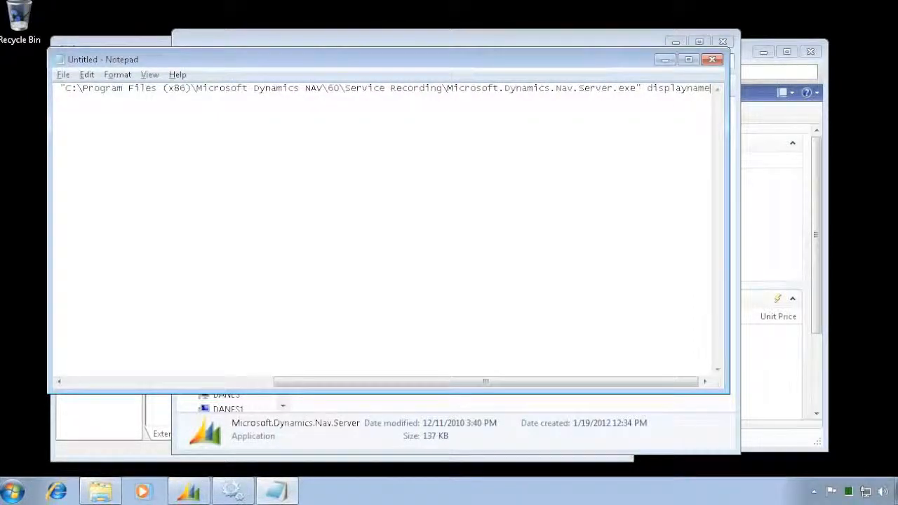
{"action": "type", "text": "= \""}
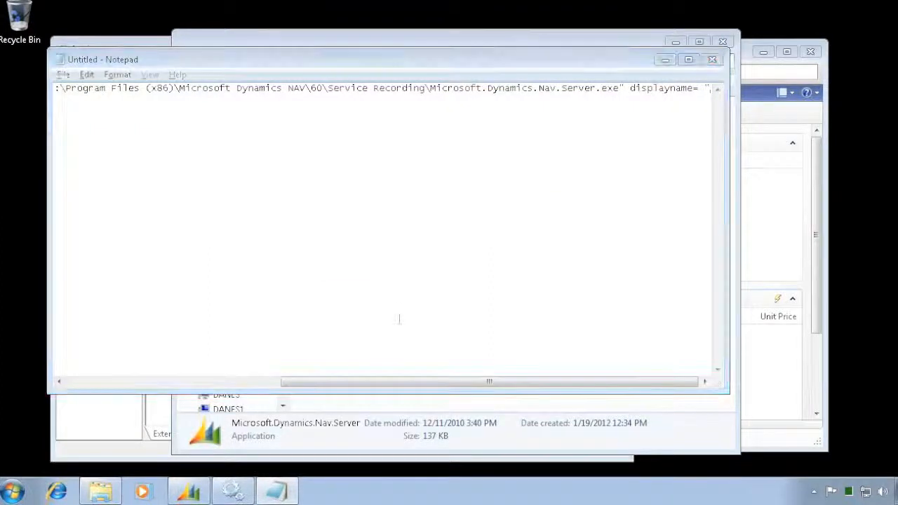
{"action": "key", "text": "alt+Tab"}
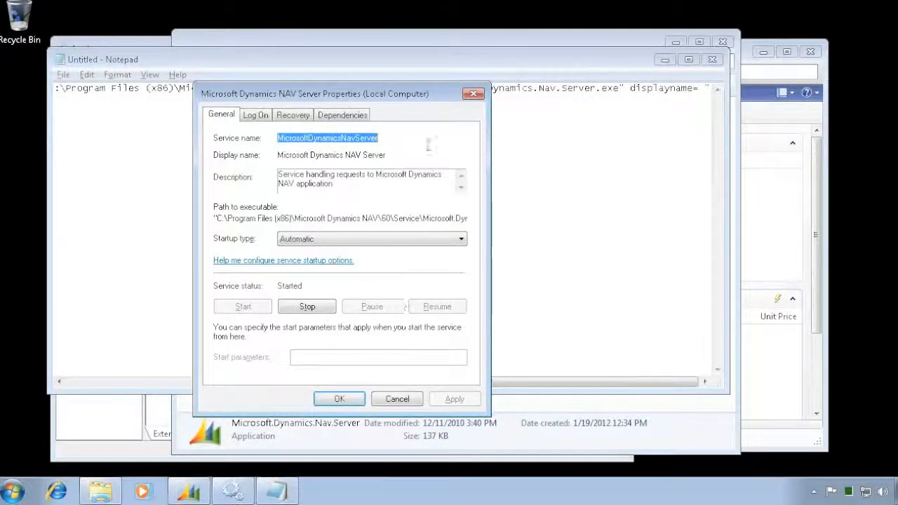
{"action": "left_click_drag", "start_coordinate": [387, 155], "coordinate": [278, 156]}
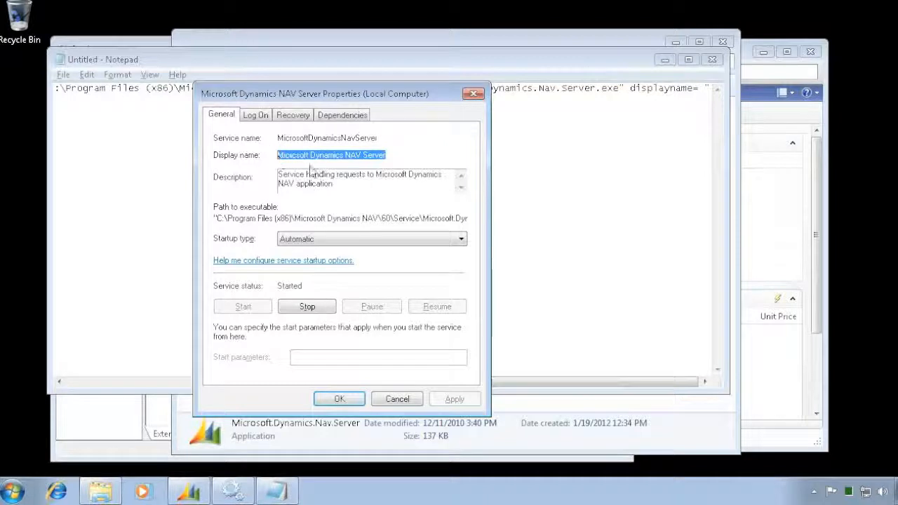
{"action": "key", "text": "ctrl+c"}
{"action": "key", "text": "alt+Tab"}
{"action": "key", "text": "ctrl+v"}
{"action": "type", "text": "Reco"}
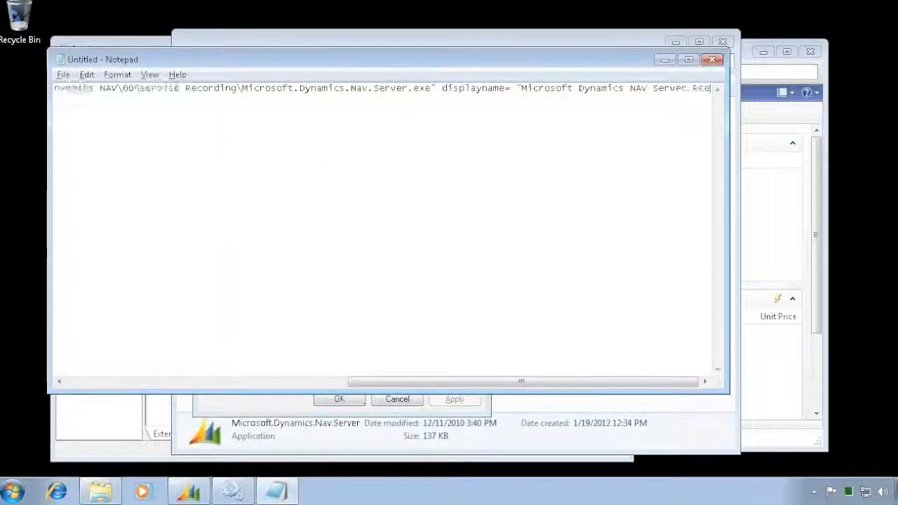
{"action": "type", "text": "ding"}
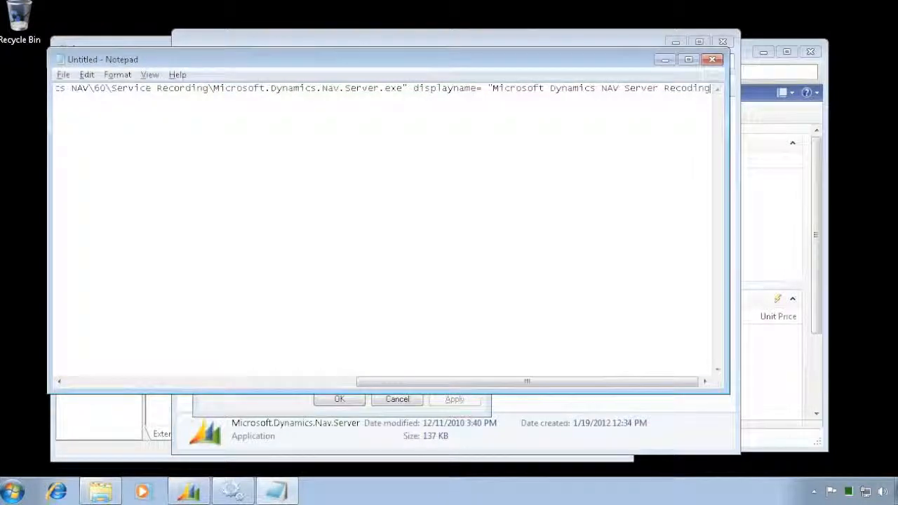
{"action": "key", "text": "BackSpace"}
{"action": "key", "text": "BackSpace"}
{"action": "key", "text": "BackSpace"}
{"action": "key", "text": "BackSpace"}
{"action": "type", "text": "rding"}
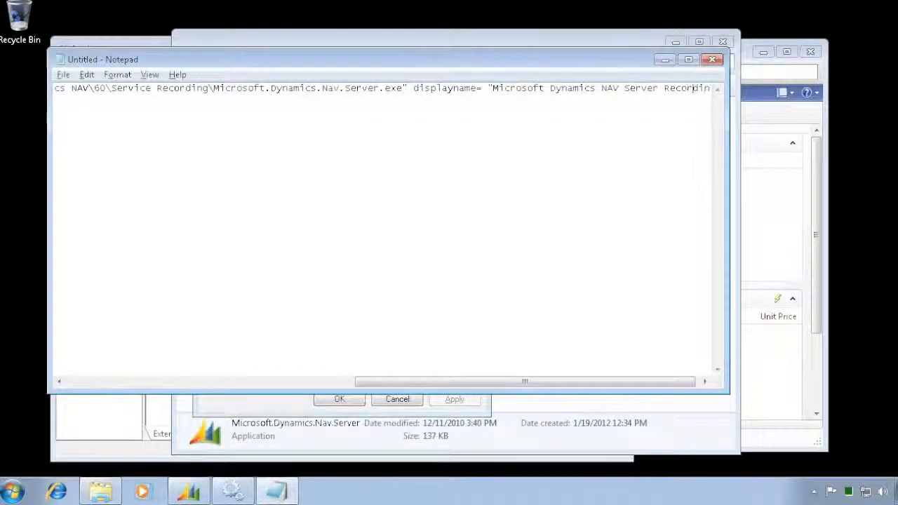
Close the display name's quotation, append start= auto type= own to the sc create command, and add a pause line below it
{"action": "type", "text": "\""}
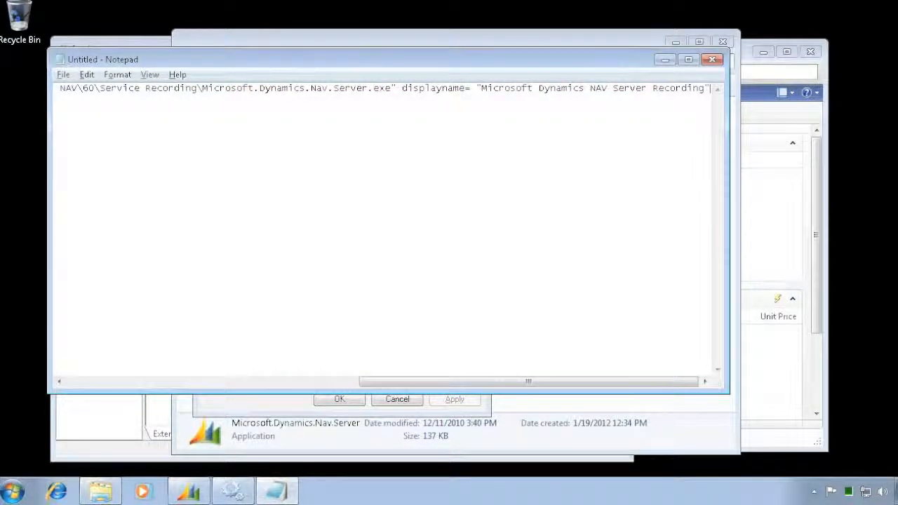
{"action": "type", "text": " start"}
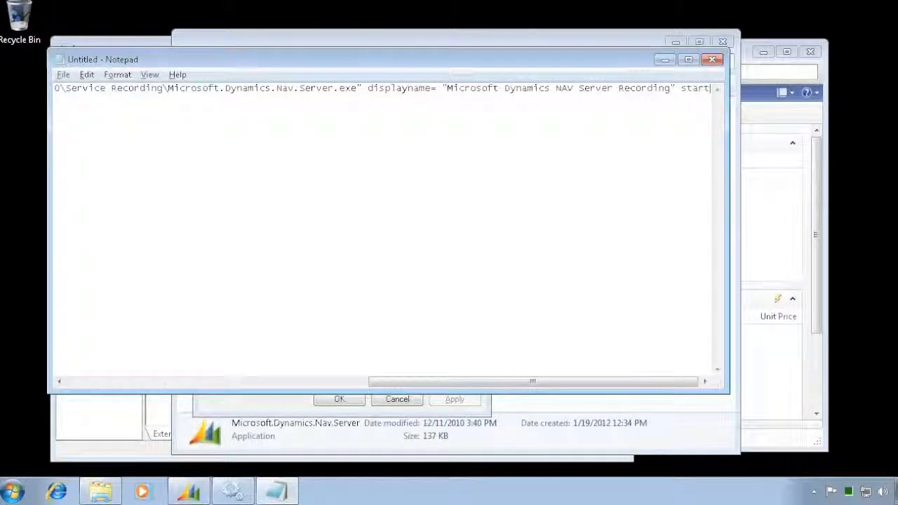
{"action": "type", "text": "= auto"}
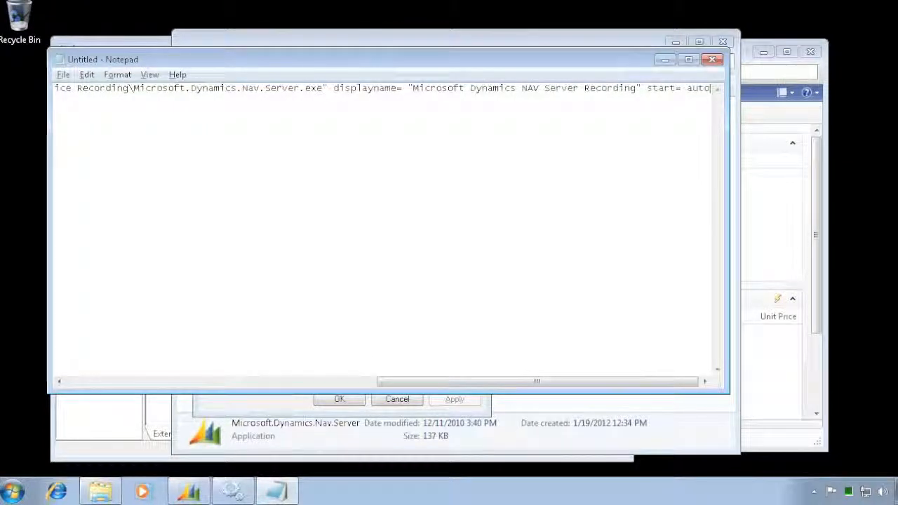
{"action": "type", "text": " type"}
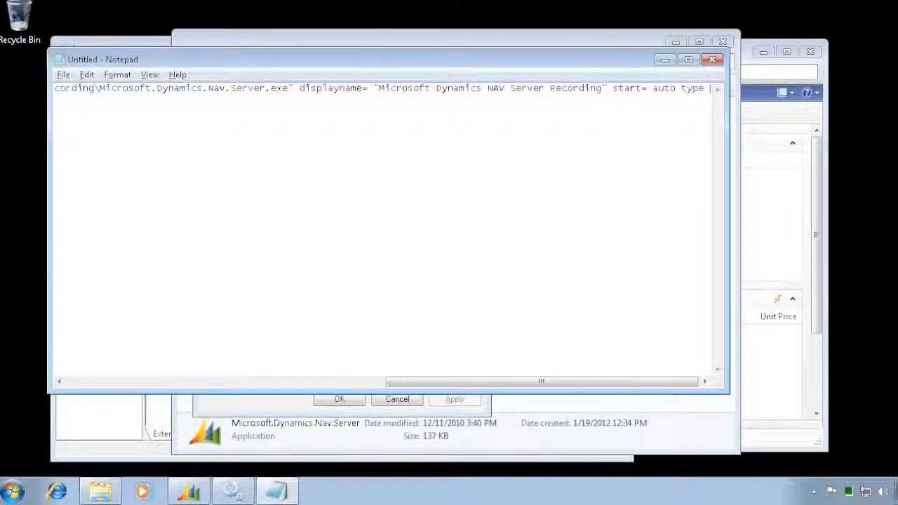
{"action": "key", "text": "BackSpace"}
{"action": "type", "text": "= own"}
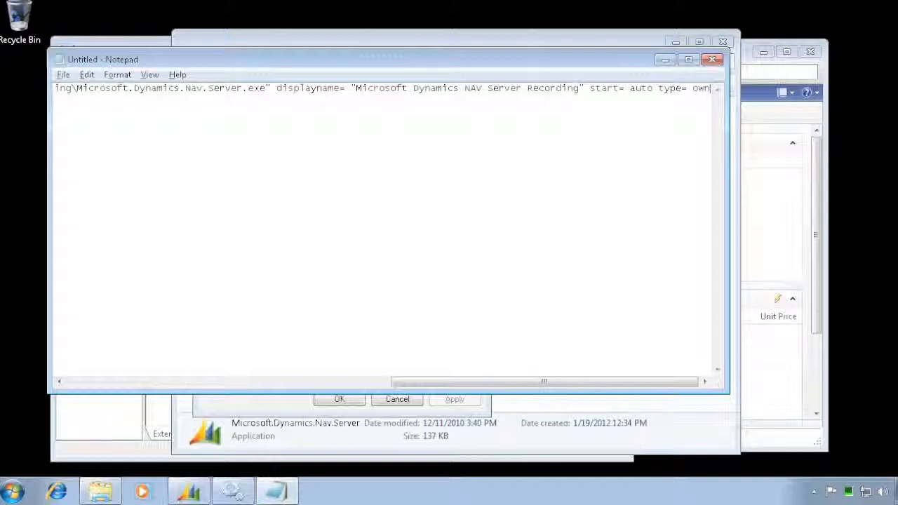
{"action": "key", "text": "Return"}
{"action": "type", "text": "pause"}
{"action": "key", "text": "Return"}
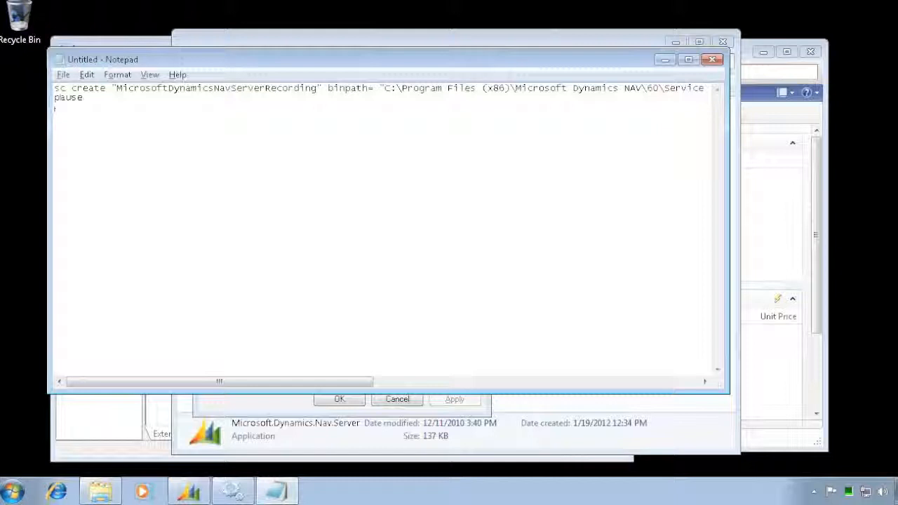
Save the command file as Create Service.bat in the Temp folder on Local Disk (C:)
{"action": "left_click", "coordinate": [63, 74]}
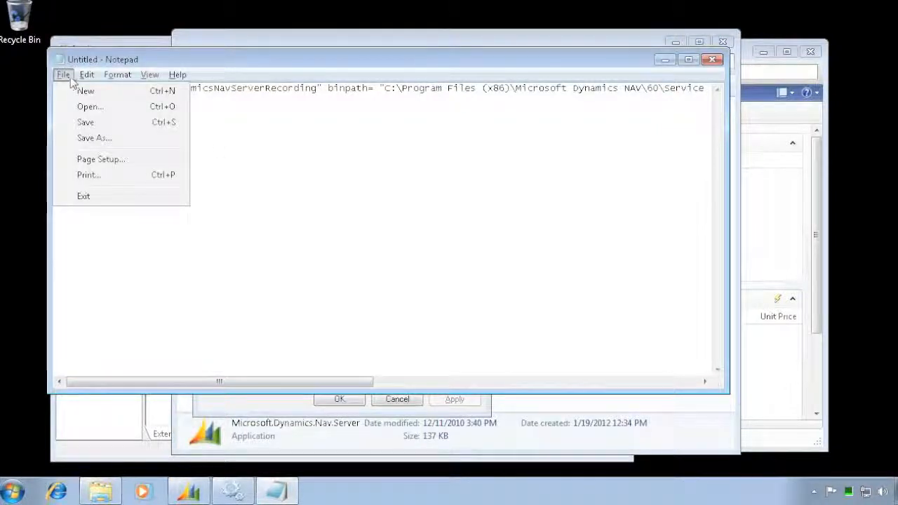
{"action": "left_click", "coordinate": [94, 139]}
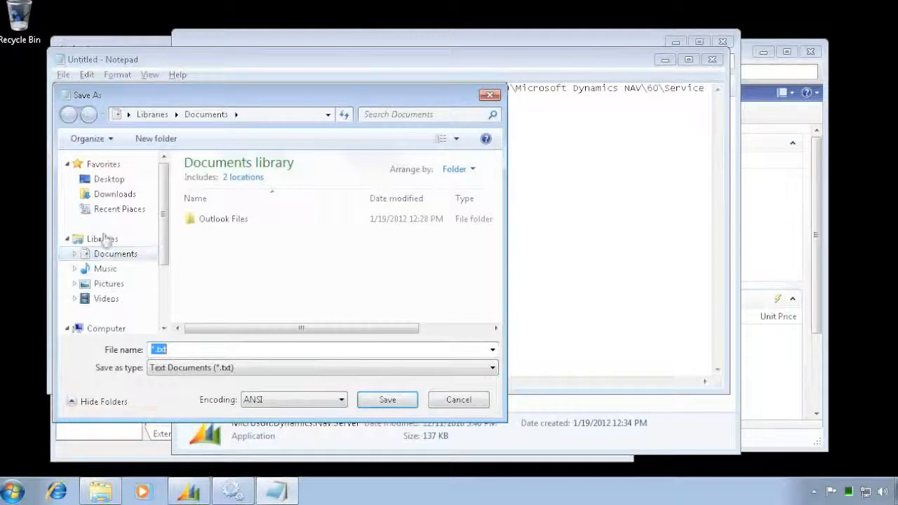
{"action": "left_click", "coordinate": [118, 329]}
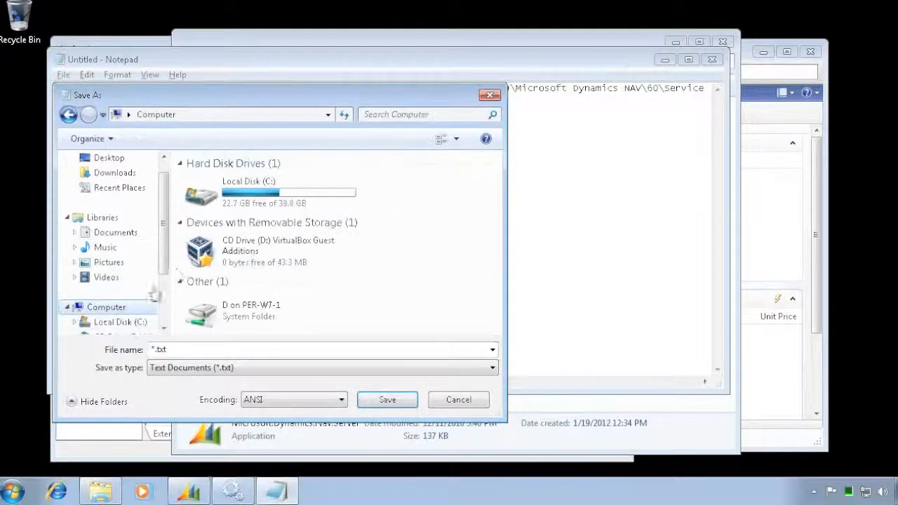
{"action": "double_click", "coordinate": [251, 204]}
{"action": "double_click", "coordinate": [204, 226]}
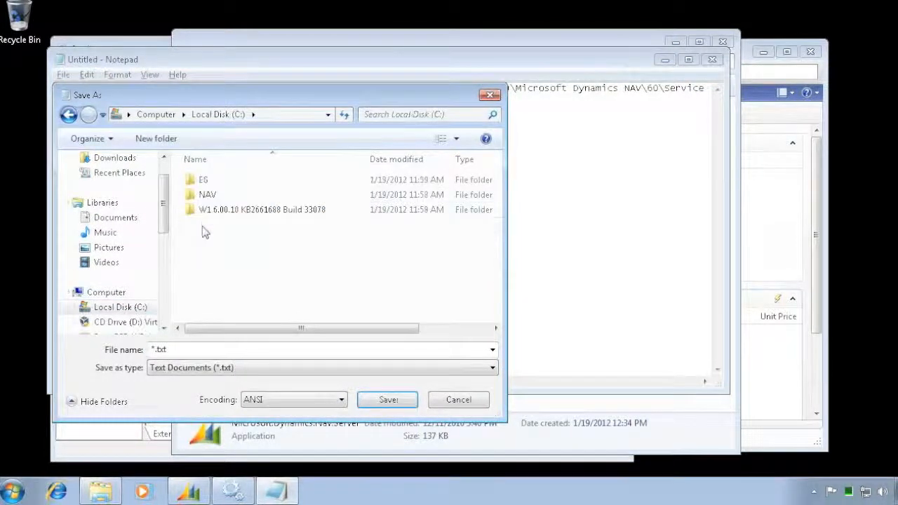
{"action": "double_click", "coordinate": [190, 345]}
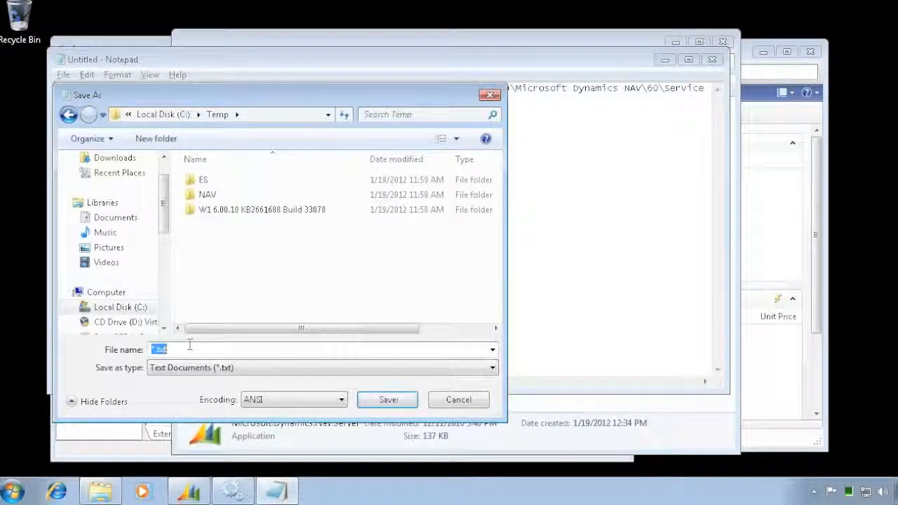
{"action": "type", "text": "Create Service.bat"}
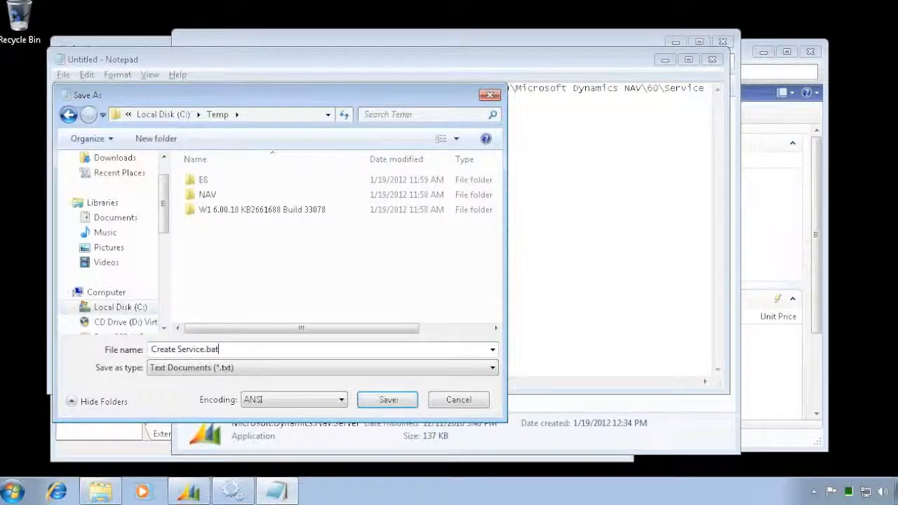
{"action": "key", "text": "Return"}
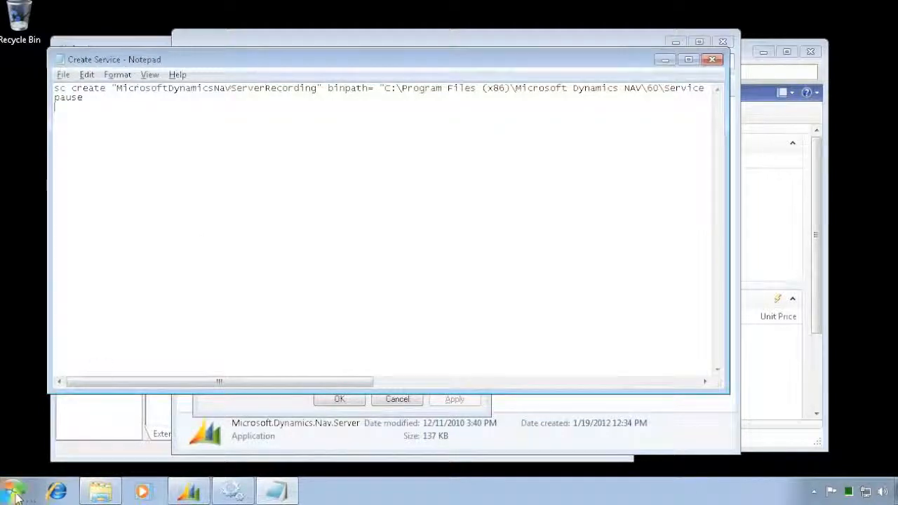
Open the Temp folder on Local Disk (C:) in a new Windows Explorer window
{"action": "mouse_move", "coordinate": [103, 495]}
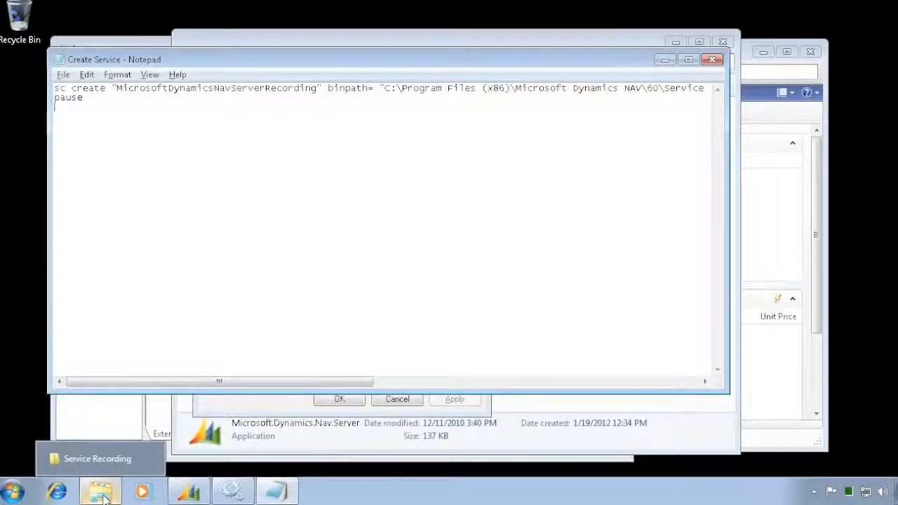
{"action": "key", "text": "super+e"}
{"action": "double_click", "coordinate": [379, 151]}
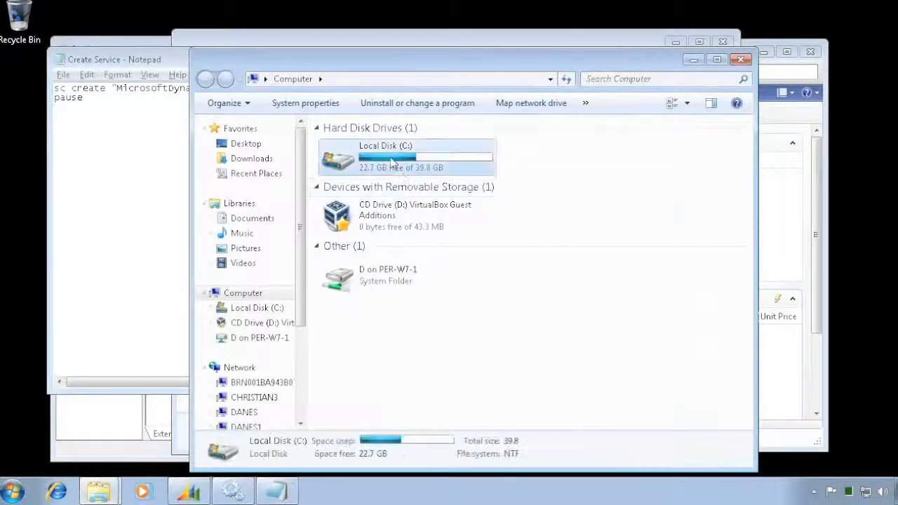
{"action": "double_click", "coordinate": [346, 191]}
Run the Create Service batch file as administrator, allow it to make changes, and dismiss its pause prompt
{"action": "left_click", "coordinate": [359, 194]}
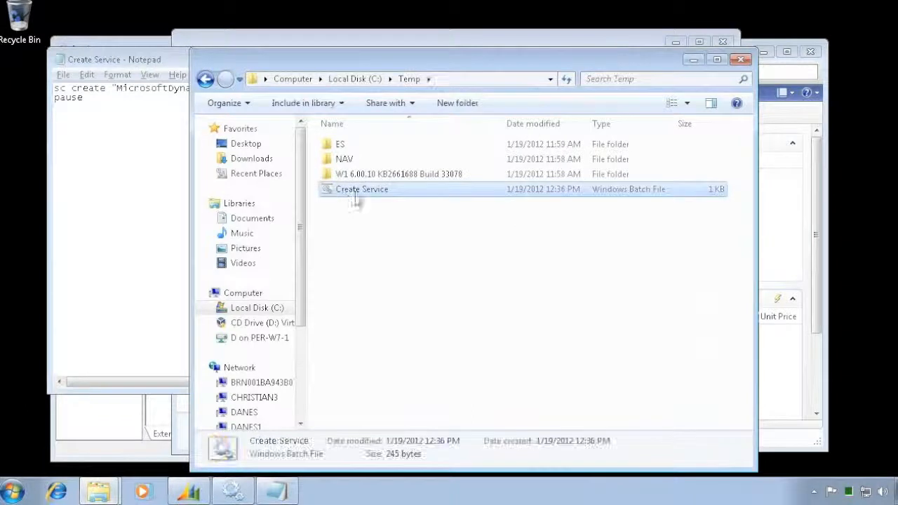
{"action": "right_click", "coordinate": [346, 196]}
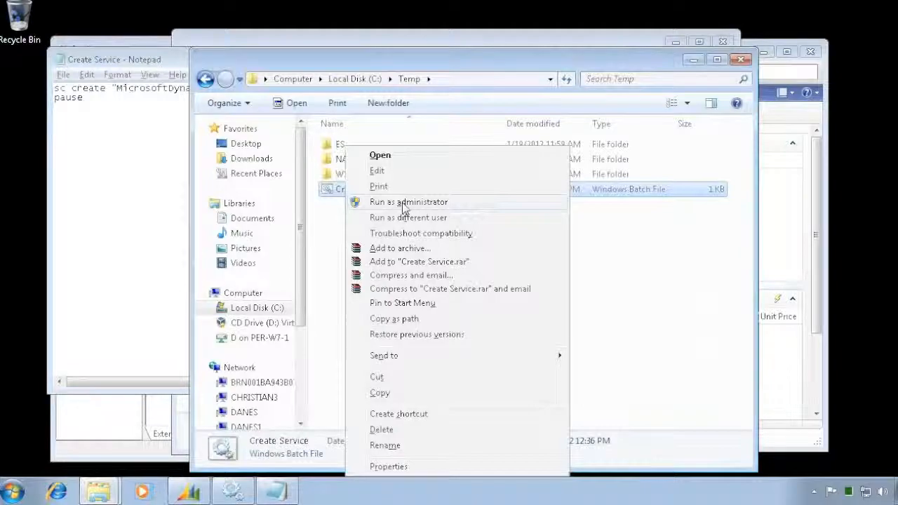
{"action": "left_click", "coordinate": [407, 202]}
{"action": "left_click", "coordinate": [535, 297]}
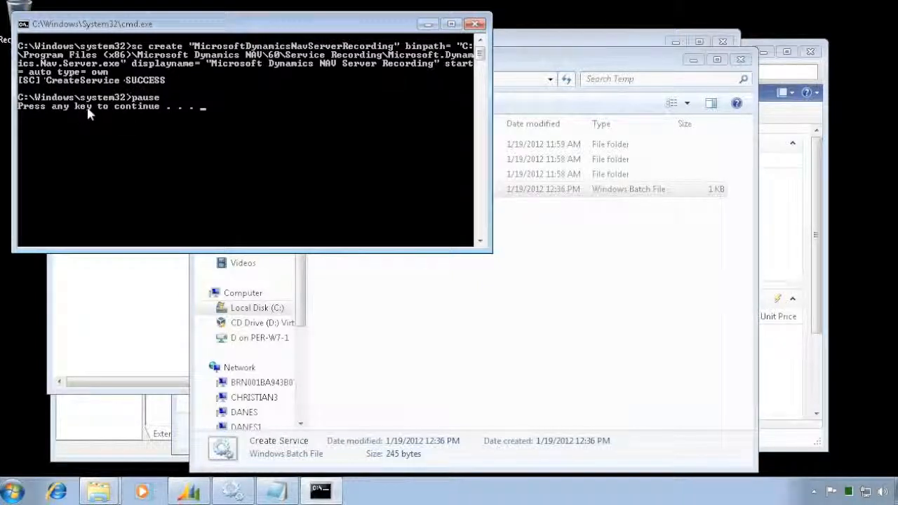
{"action": "key", "text": "Return"}
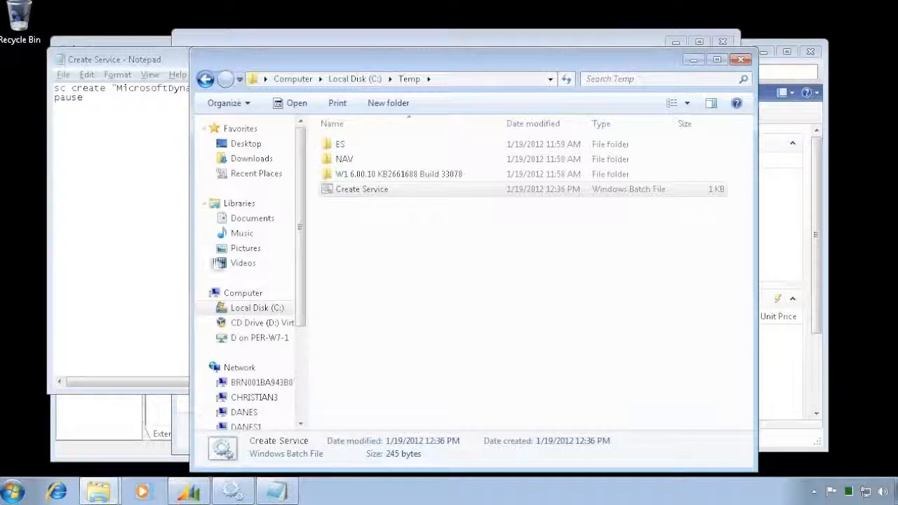
Refresh the list in Services, select Microsoft Dynamics NAV Server Recording, and widen the window to show the Log On As column
{"action": "left_click", "coordinate": [232, 491]}
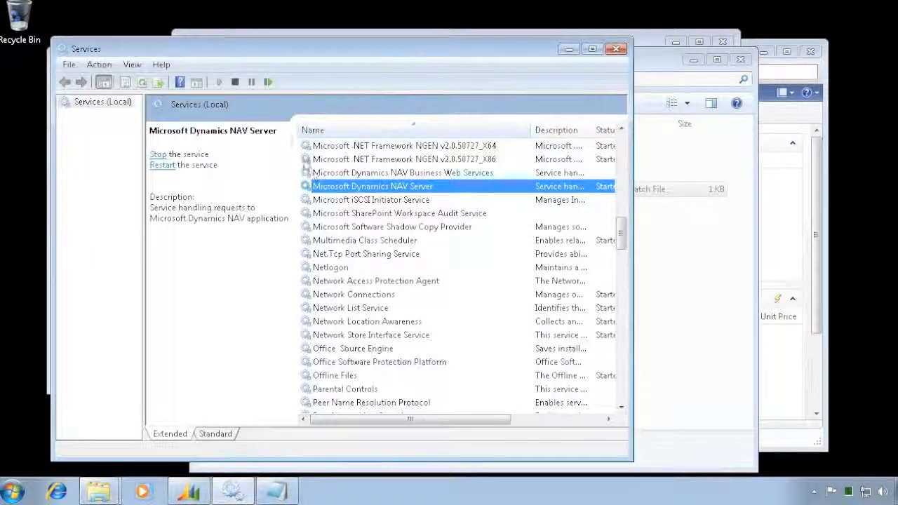
{"action": "left_click", "coordinate": [142, 82]}
{"action": "left_click", "coordinate": [387, 200]}
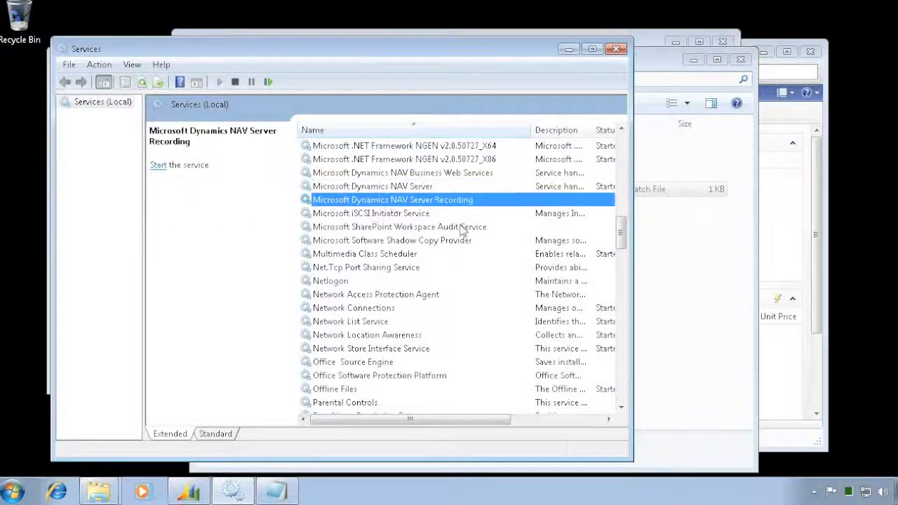
{"action": "left_click_drag", "start_coordinate": [463, 419], "coordinate": [532, 419]}
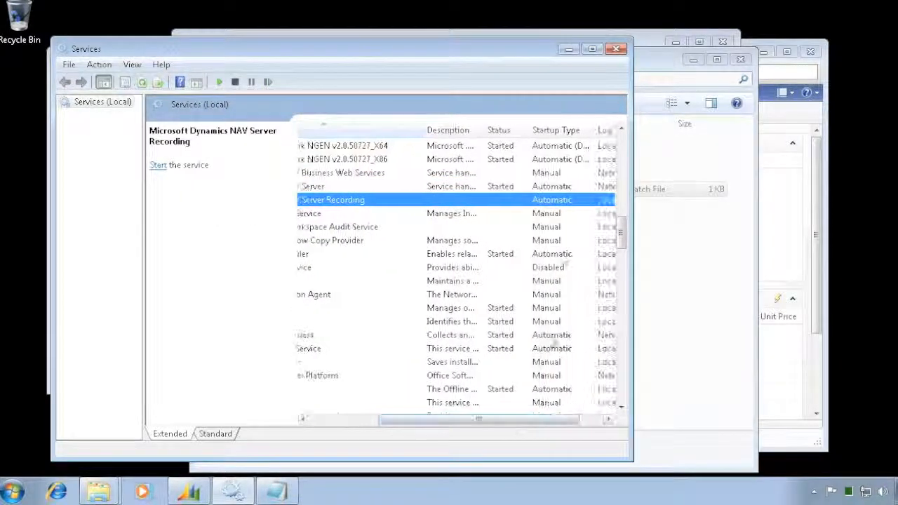
{"action": "left_click_drag", "start_coordinate": [629, 306], "coordinate": [794, 295]}
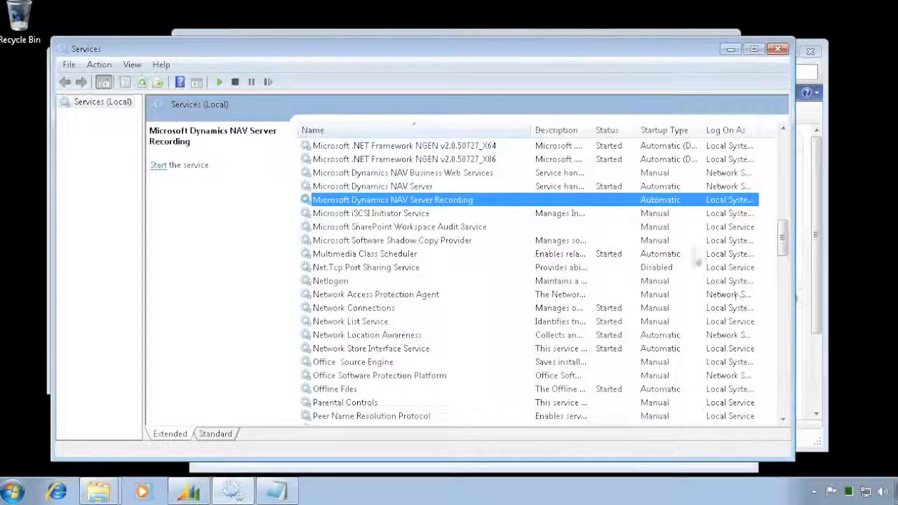
Open the properties of Microsoft Dynamics NAV Server Recording and set it to log on with the account Network Service
{"action": "right_click", "coordinate": [384, 200]}
{"action": "left_click", "coordinate": [424, 334]}
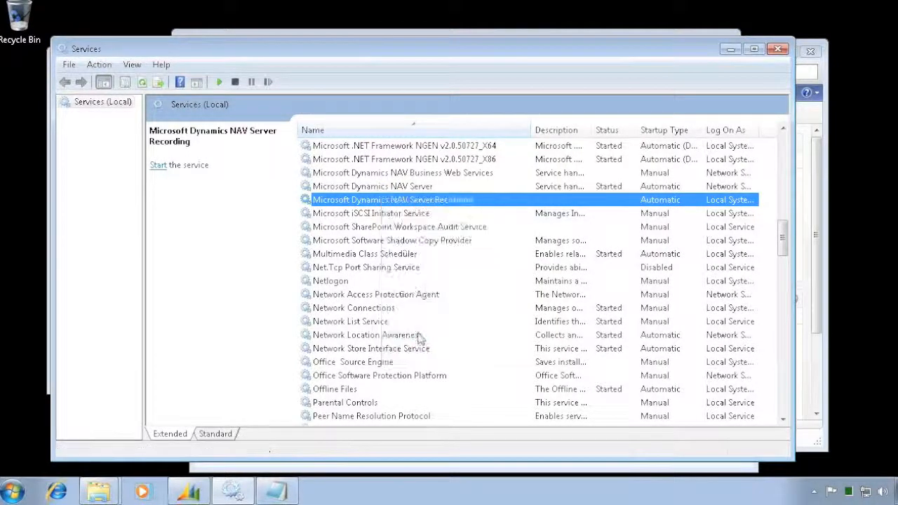
{"action": "left_click", "coordinate": [273, 132]}
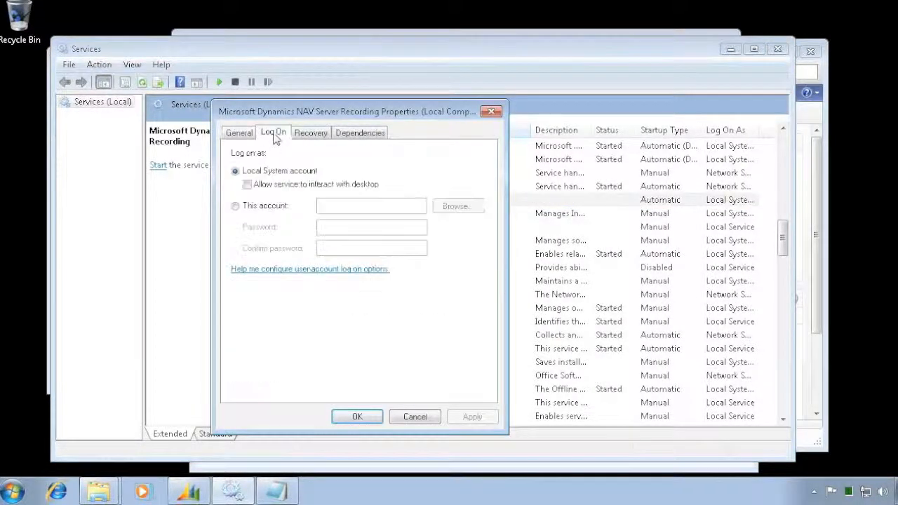
{"action": "left_click", "coordinate": [236, 205]}
{"action": "type", "text": "Network Serv"}
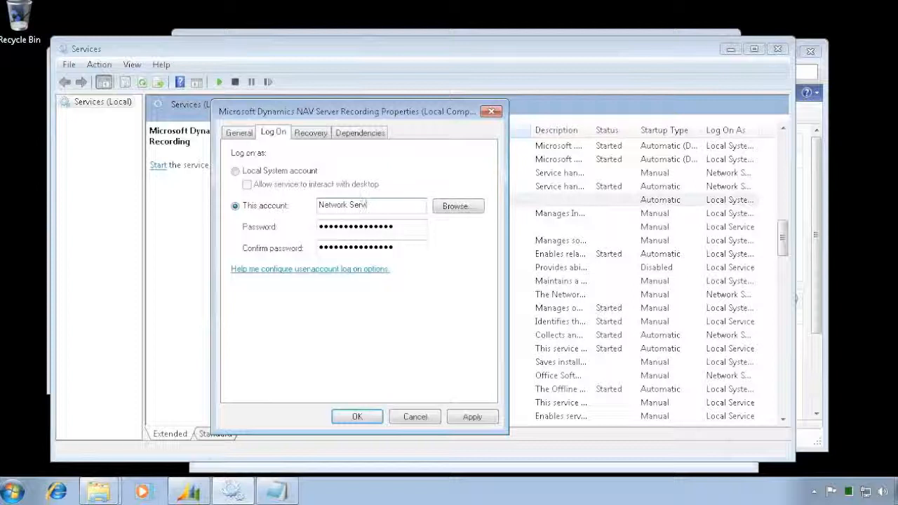
{"action": "key", "text": "BackSpace"}
{"action": "key", "text": "BackSpace"}
Clear the password and its confirmation for the log-on account, apply the properties, and acknowledge the message
{"action": "key", "text": "Tab"}
{"action": "key", "text": "Tab"}
{"action": "key", "text": "BackSpace"}
{"action": "key", "text": "Tab"}
{"action": "key", "text": "BackSpace"}
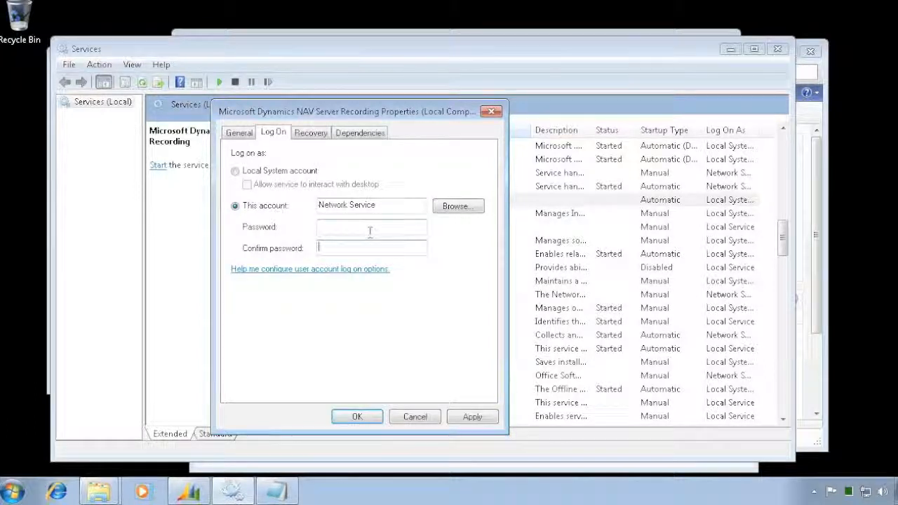
{"action": "left_click", "coordinate": [359, 417]}
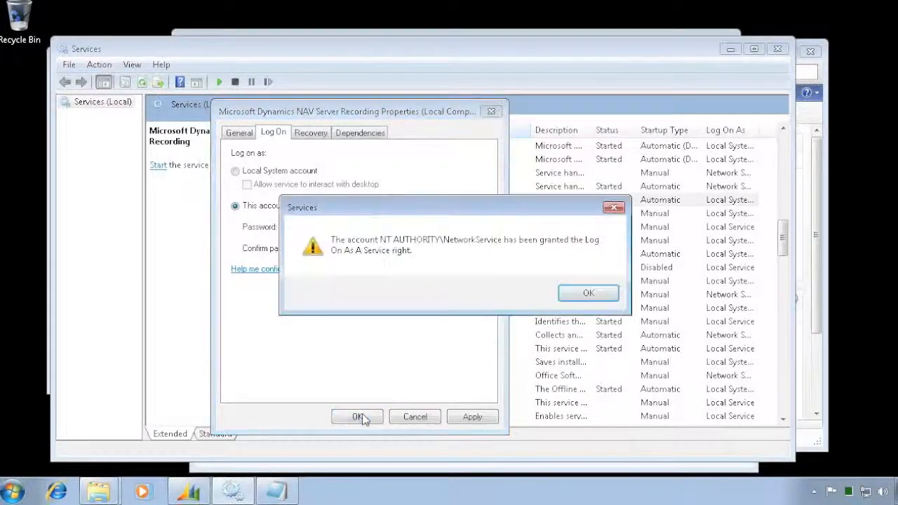
{"action": "left_click", "coordinate": [589, 294]}
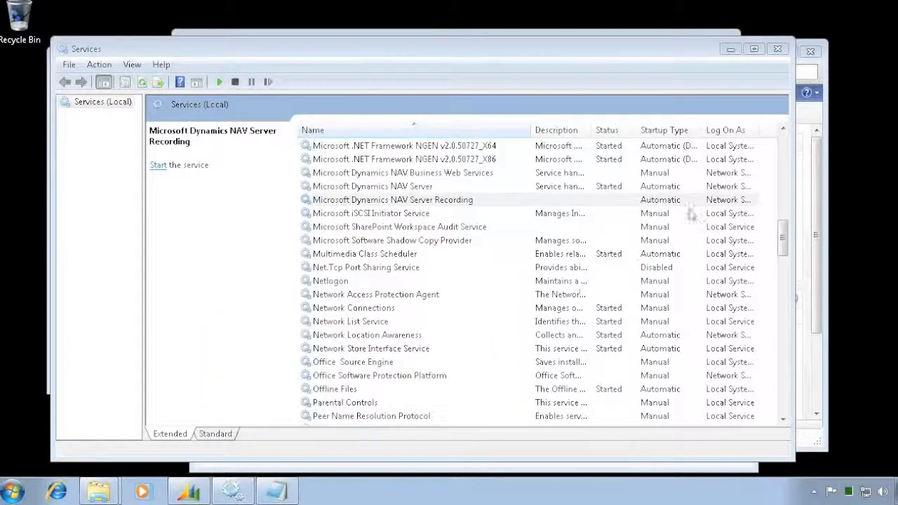
Select the Microsoft Dynamics NAV Server Recording service and bring the Service Recording folder window to the front
{"action": "left_click", "coordinate": [722, 200]}
{"action": "right_click", "coordinate": [419, 201]}
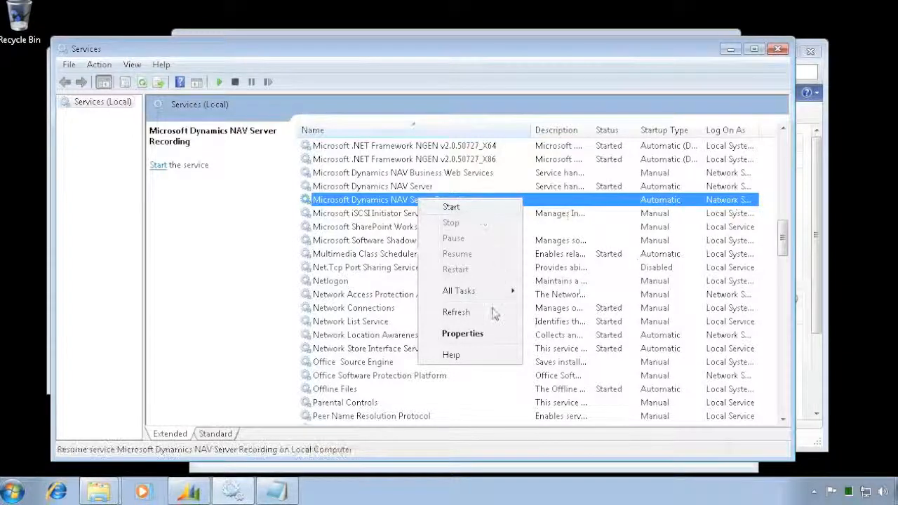
{"action": "left_click", "coordinate": [106, 497]}
{"action": "left_click", "coordinate": [85, 435]}
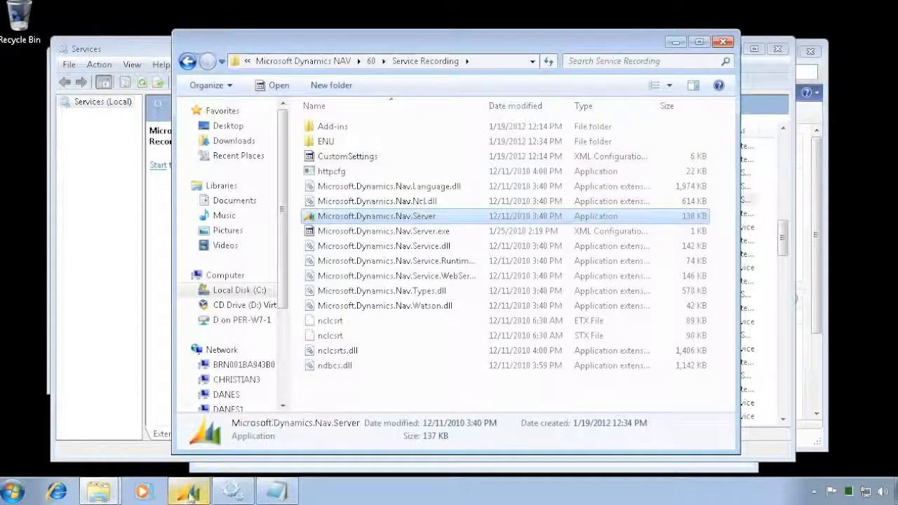
{"action": "mouse_move", "coordinate": [190, 497]}
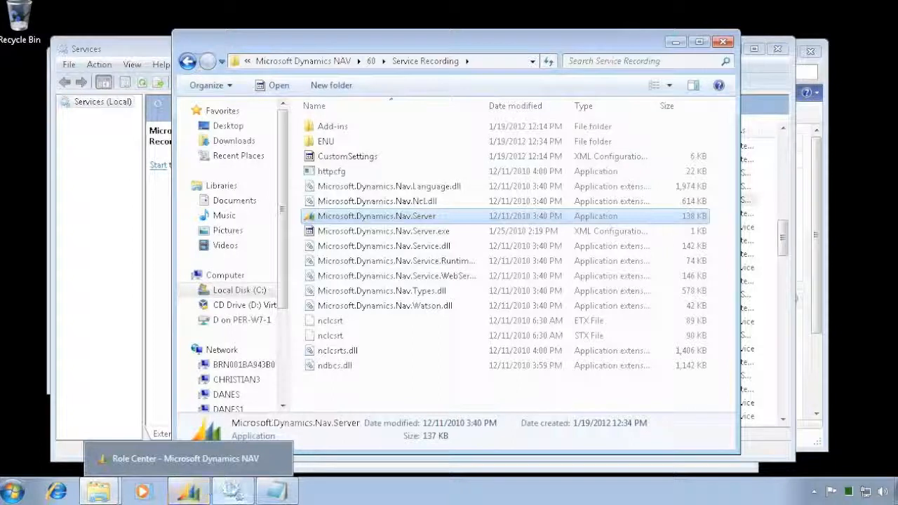
Find Notepad, run it as administrator, and allow it to make changes to the computer
{"action": "left_click", "coordinate": [14, 495]}
{"action": "type", "text": "note"}
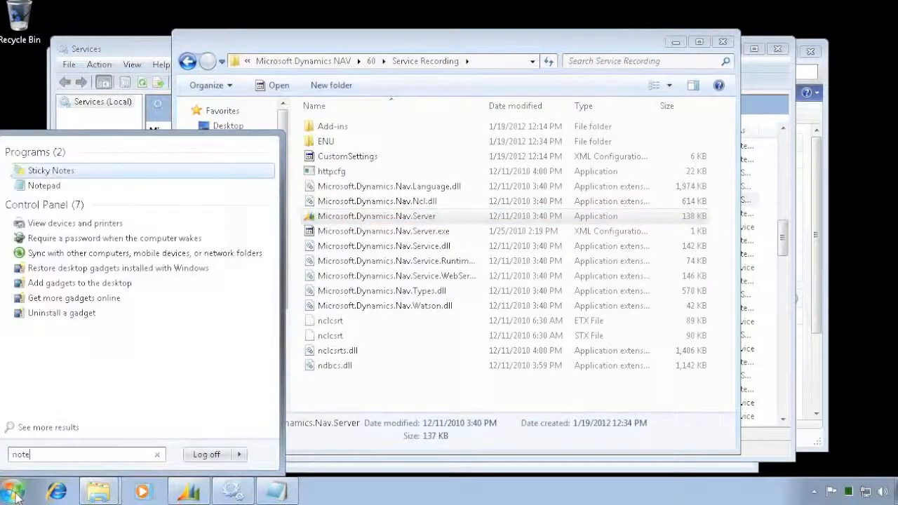
{"action": "right_click", "coordinate": [56, 186]}
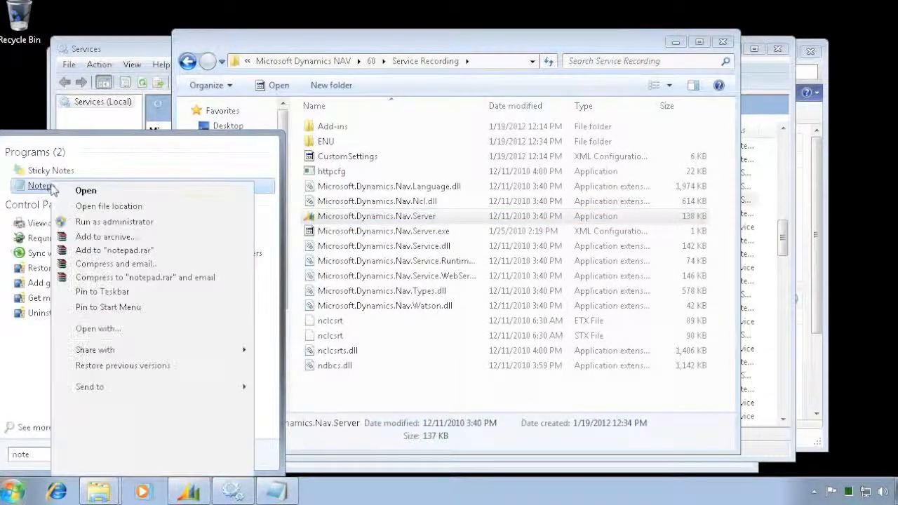
{"action": "left_click", "coordinate": [109, 225]}
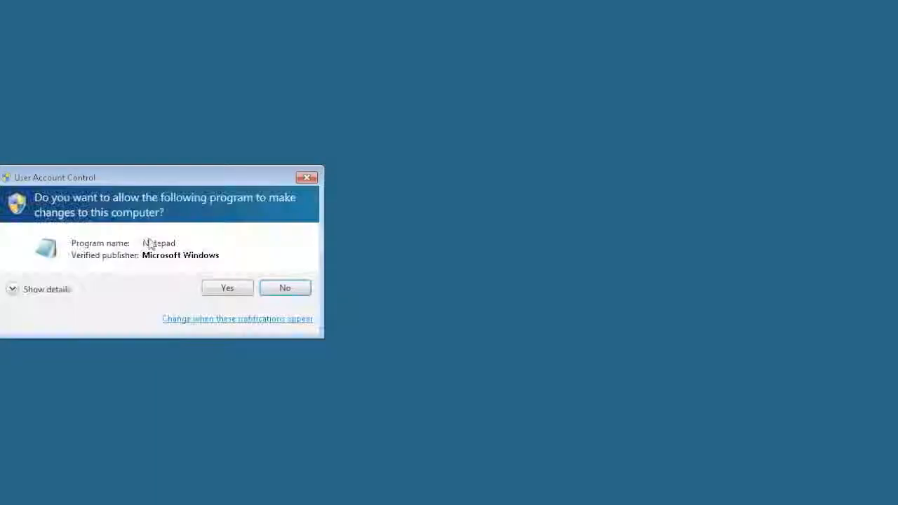
{"action": "left_click", "coordinate": [227, 288]}
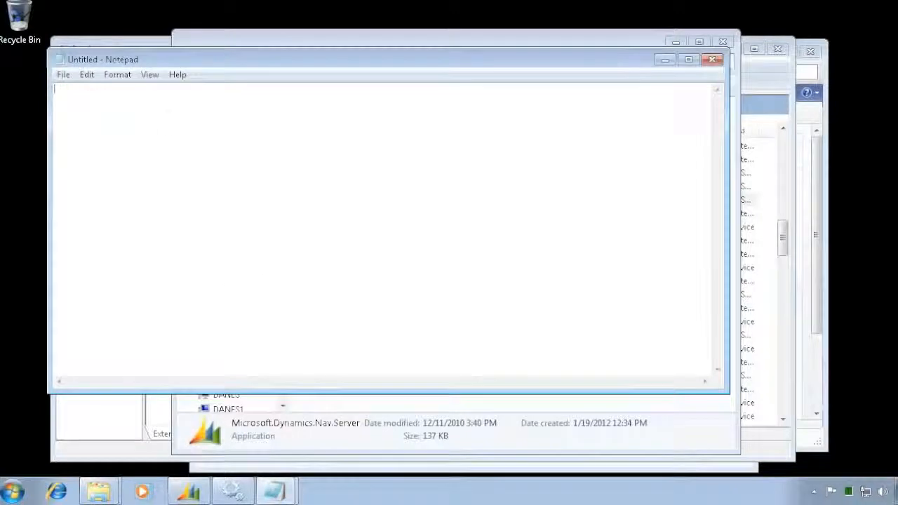
Open the CustomSettings file from Program Files (x86), Microsoft Dynamics NAV, 60, Service Recording, with all file types listed
{"action": "left_click", "coordinate": [63, 74]}
{"action": "left_click", "coordinate": [89, 108]}
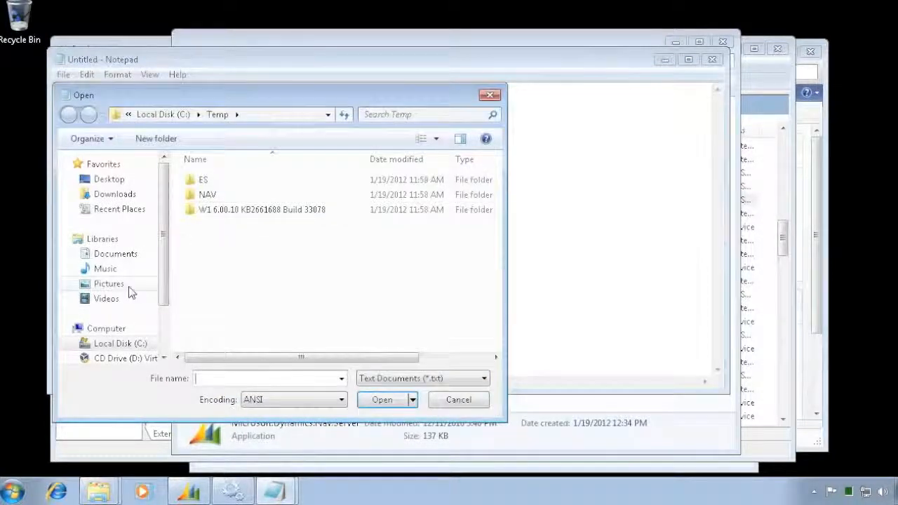
{"action": "left_click", "coordinate": [118, 343]}
{"action": "double_click", "coordinate": [227, 209]}
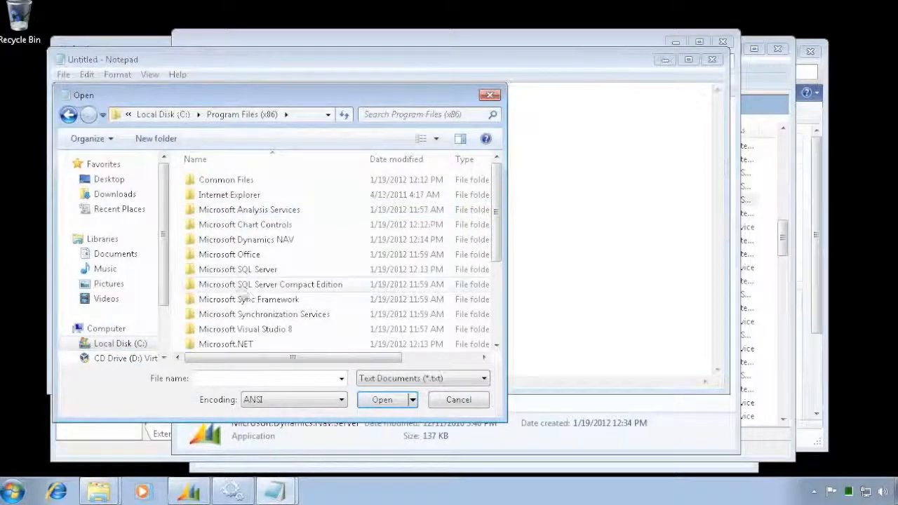
{"action": "double_click", "coordinate": [239, 243]}
{"action": "double_click", "coordinate": [202, 180]}
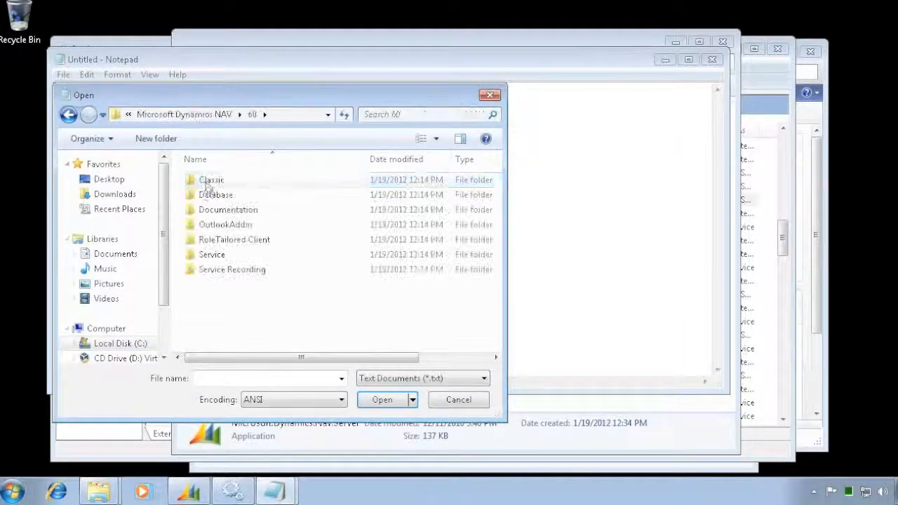
{"action": "double_click", "coordinate": [218, 271]}
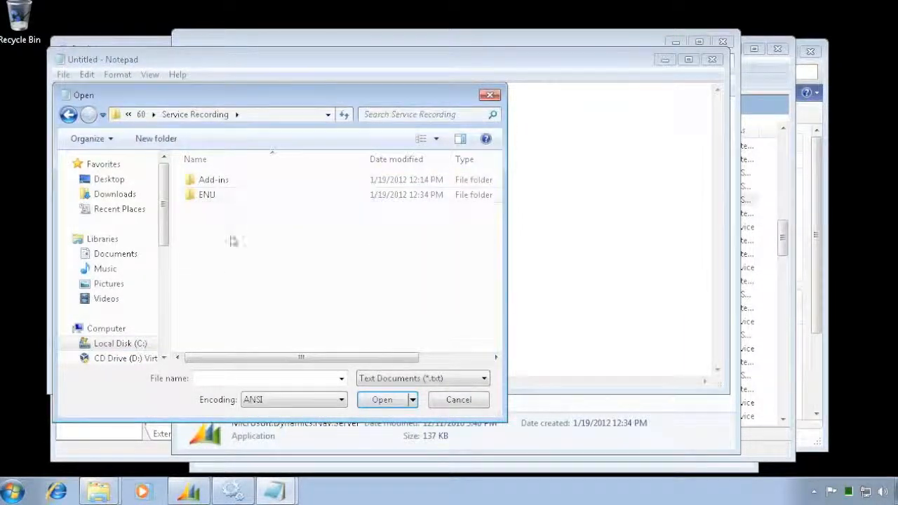
{"action": "left_click", "coordinate": [400, 379]}
{"action": "left_click", "coordinate": [386, 405]}
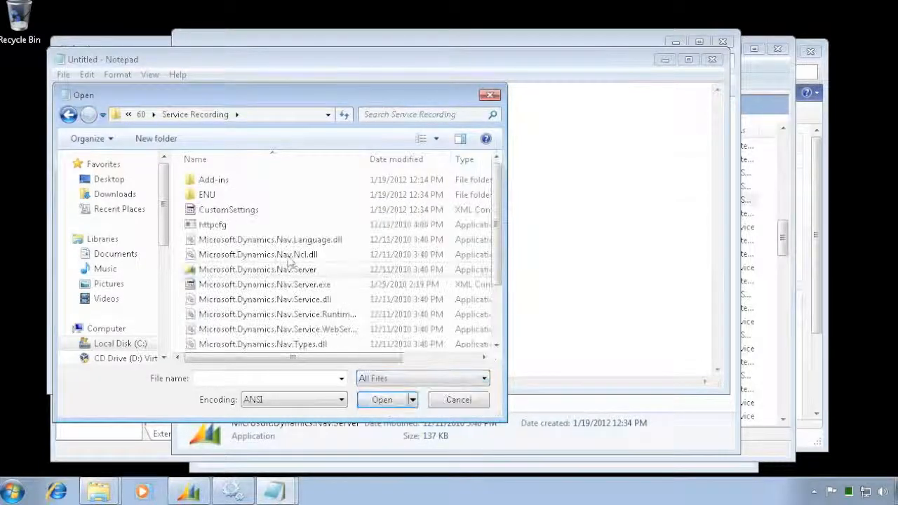
{"action": "left_click", "coordinate": [232, 209]}
{"action": "left_click", "coordinate": [383, 401]}
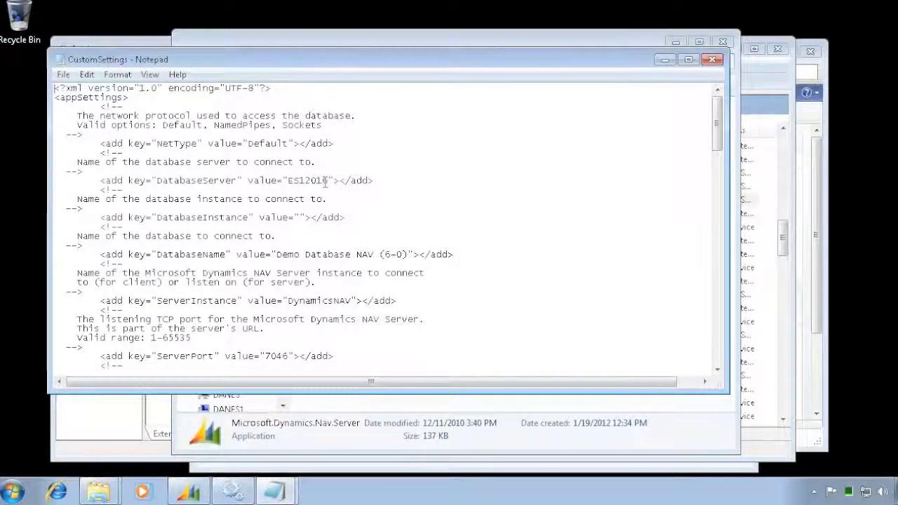
Set the ServerInstance value in CustomSettings to DynamicsNAVRecording
{"action": "left_click", "coordinate": [301, 217]}
{"action": "key", "text": "BackSpace"}
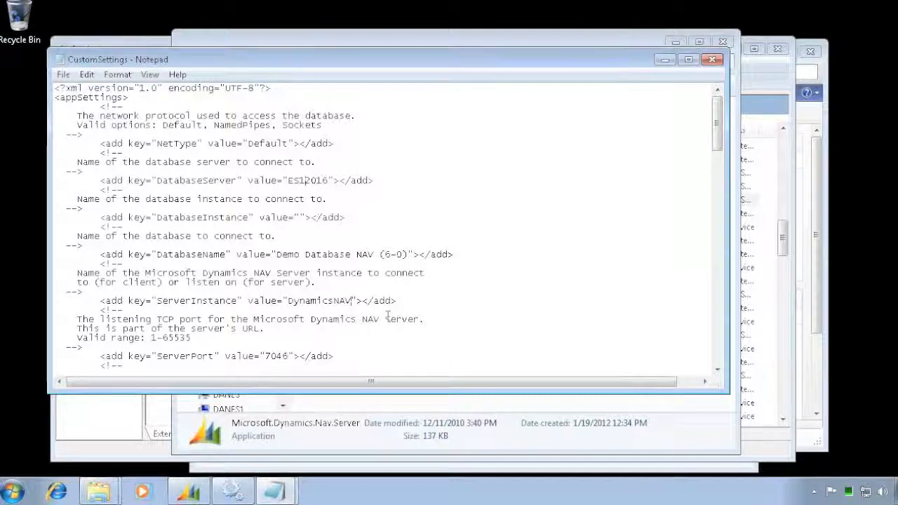
{"action": "type", "text": "Recording"}
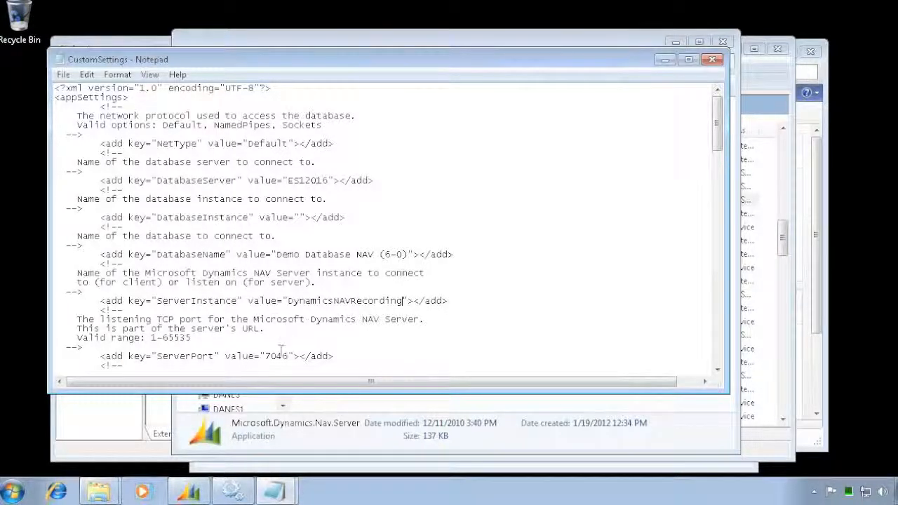
Set ServerPort to 7048 and WebServicePort to 7049 in CustomSettings, and save the file
{"action": "scroll", "coordinate": [323, 365], "scroll_direction": "down", "scroll_amount": 5}
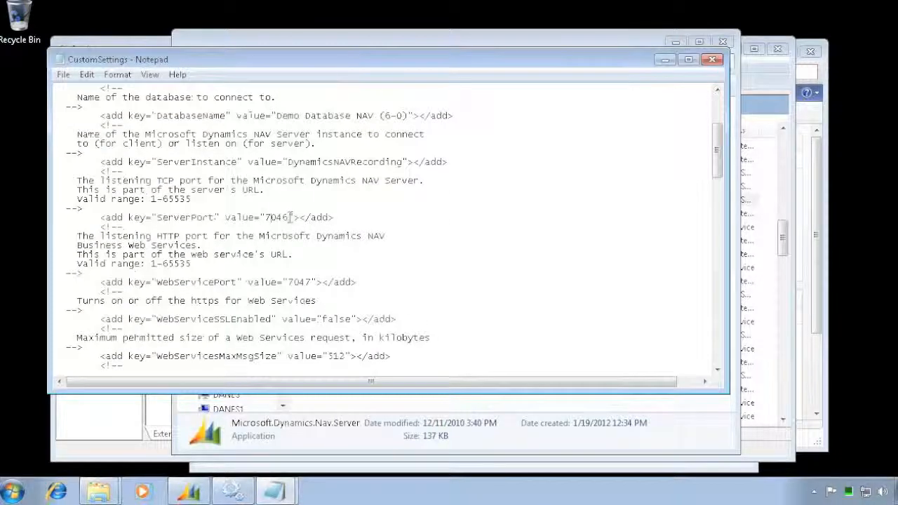
{"action": "type", "text": "8"}
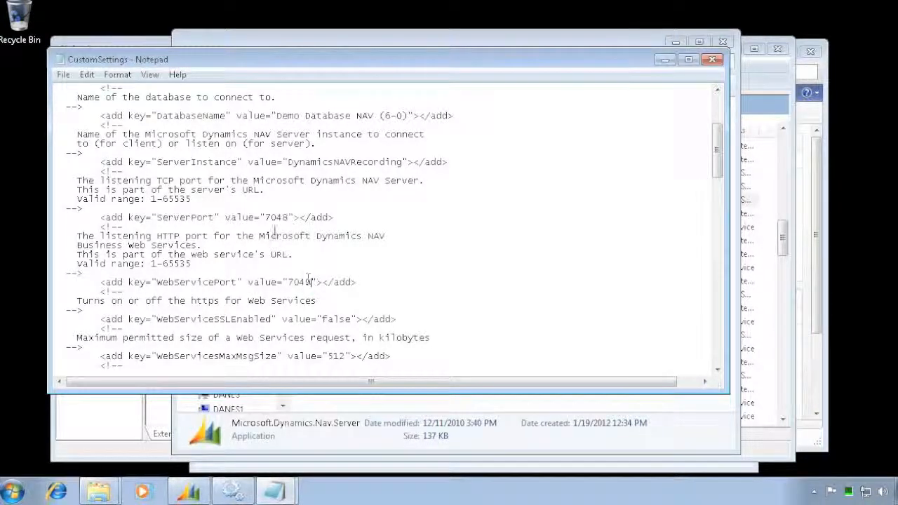
{"action": "scroll", "coordinate": [271, 232], "scroll_direction": "up", "scroll_amount": 5}
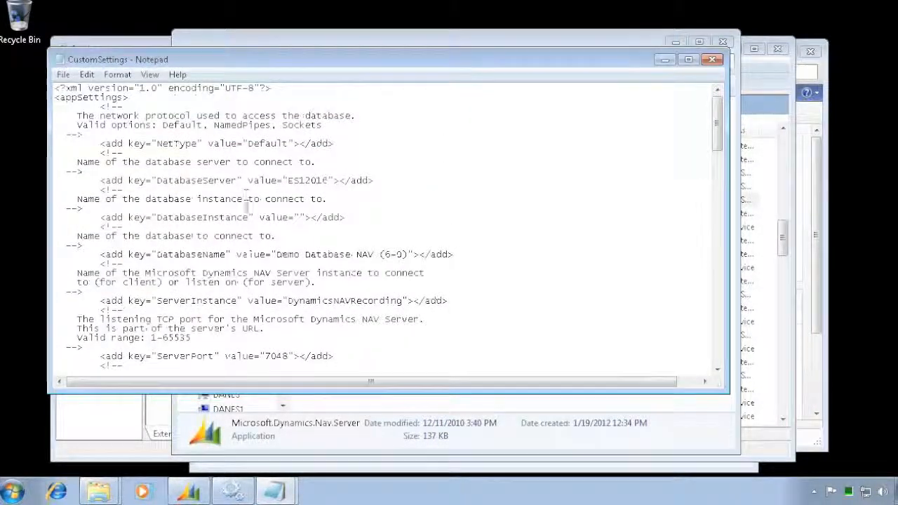
{"action": "scroll", "coordinate": [264, 237], "scroll_direction": "down", "scroll_amount": 1}
{"action": "left_click", "coordinate": [63, 75]}
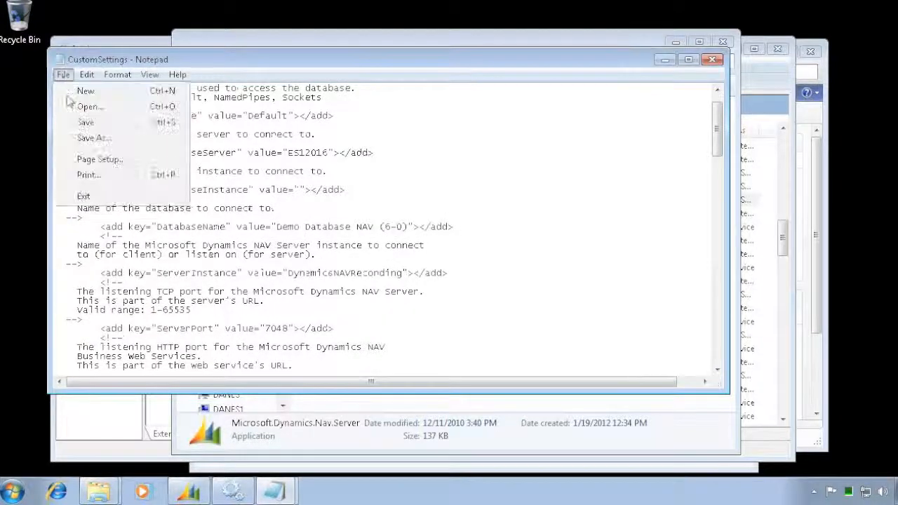
{"action": "left_click", "coordinate": [87, 123]}
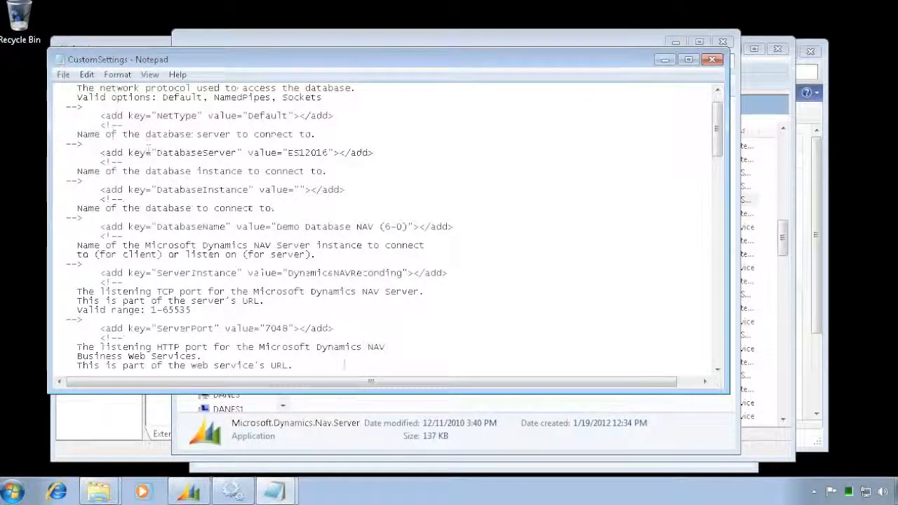
Switch to Services and start the Microsoft Dynamics NAV Server Recording service
{"action": "left_click", "coordinate": [234, 492]}
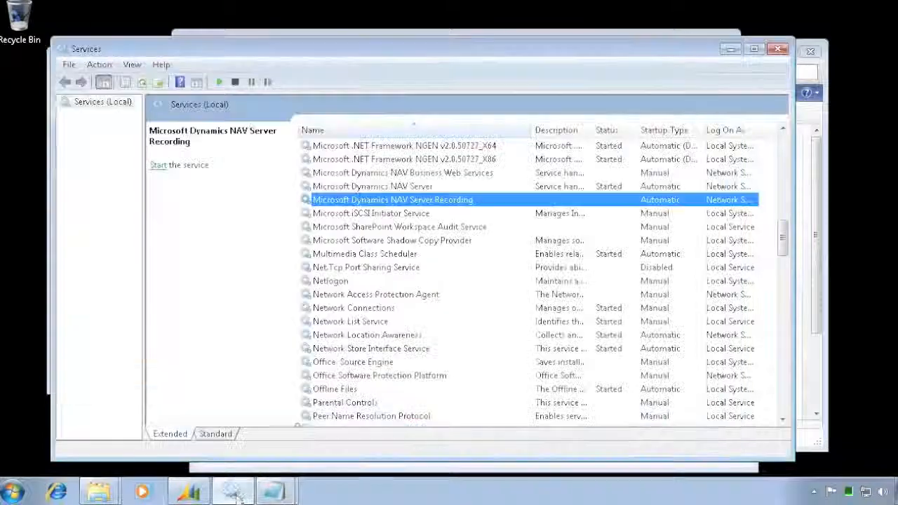
{"action": "right_click", "coordinate": [352, 202]}
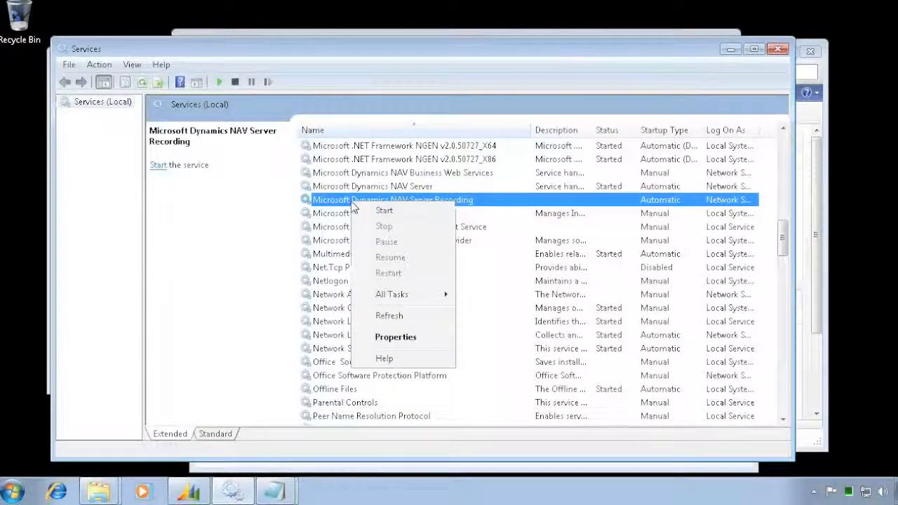
{"action": "left_click", "coordinate": [384, 214]}
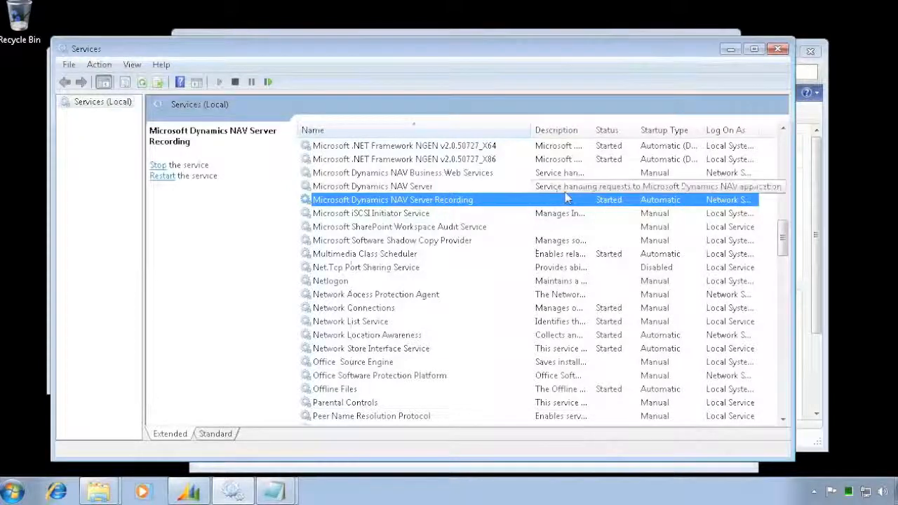
Switch to the Microsoft Dynamics NAV client and change the server address to localhost:7048/DynamicsNAVRecording
{"action": "left_click", "coordinate": [188, 491]}
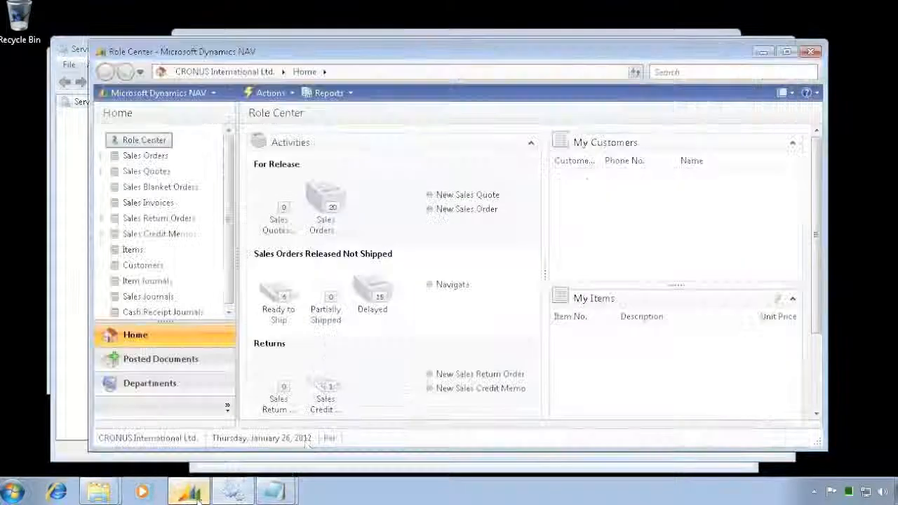
{"action": "left_click", "coordinate": [159, 93]}
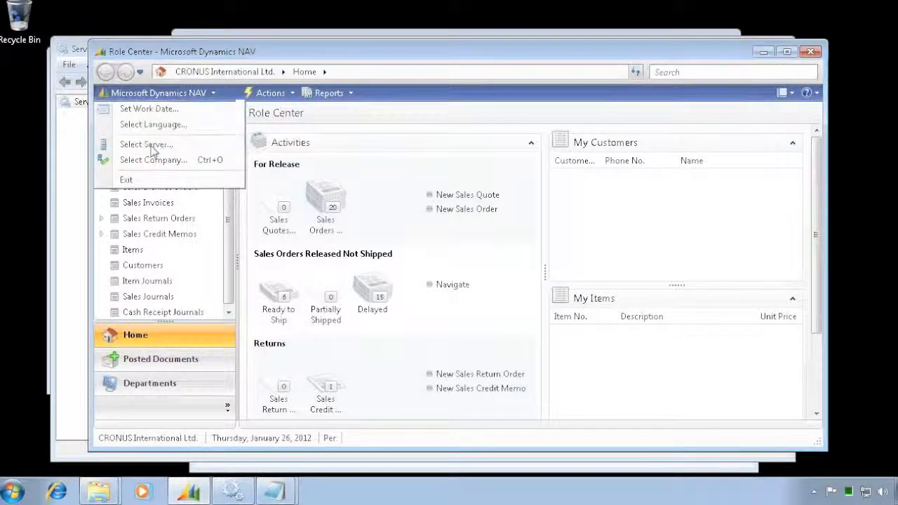
{"action": "left_click", "coordinate": [146, 144]}
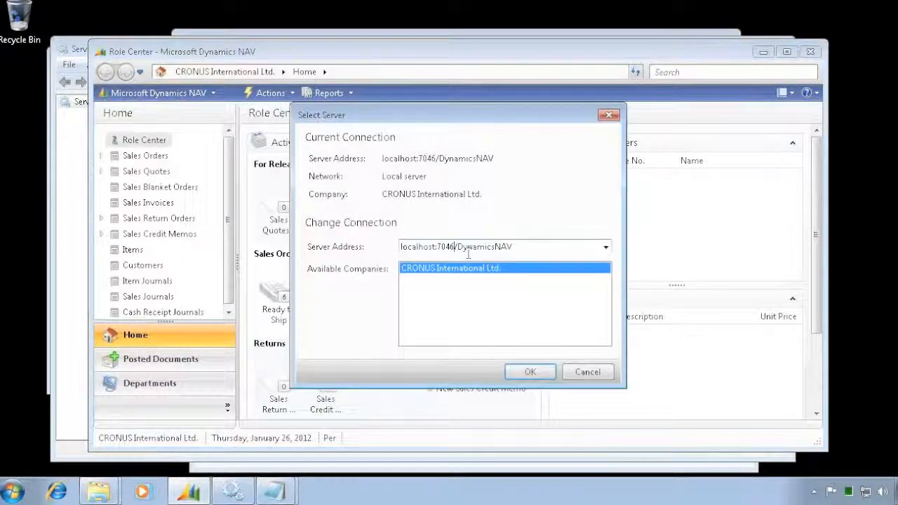
{"action": "type", "text": "8"}
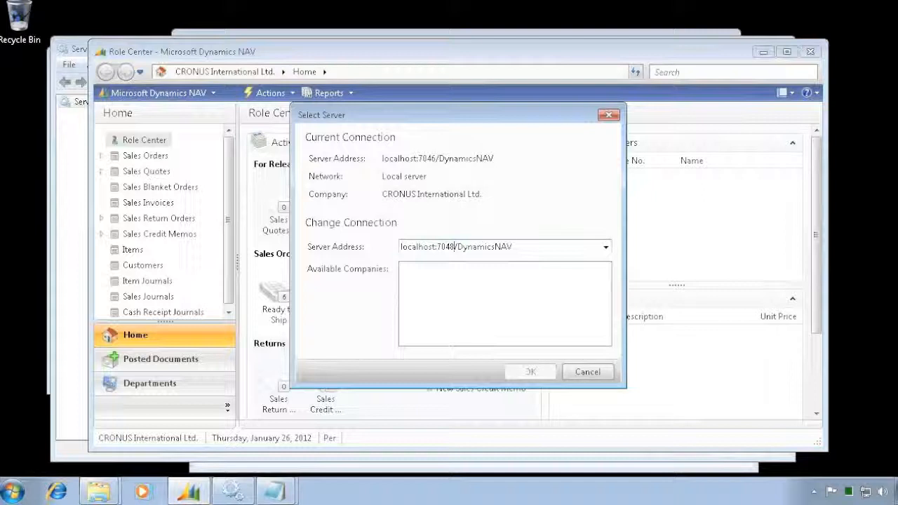
{"action": "type", "text": "Recording"}
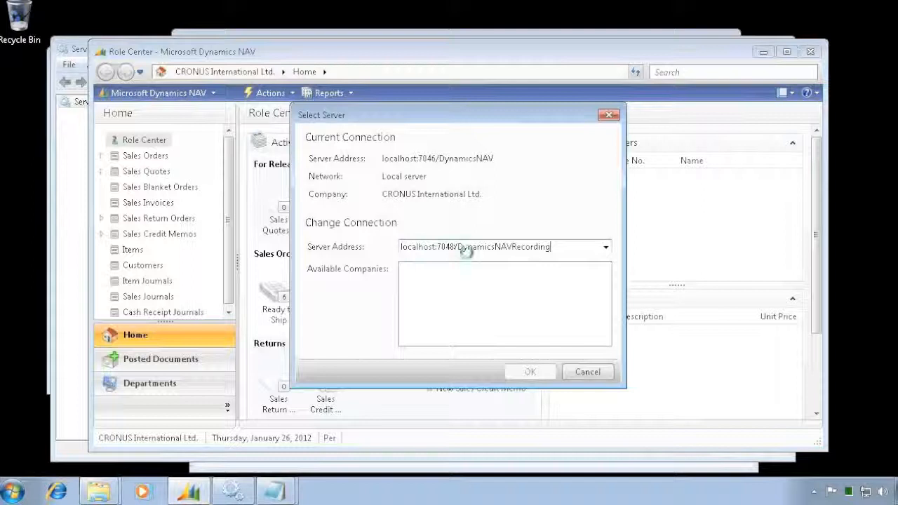
Connect to the company CRONUS International Ltd. on the new server and acknowledge the demonstration company notice
{"action": "left_click", "coordinate": [443, 276]}
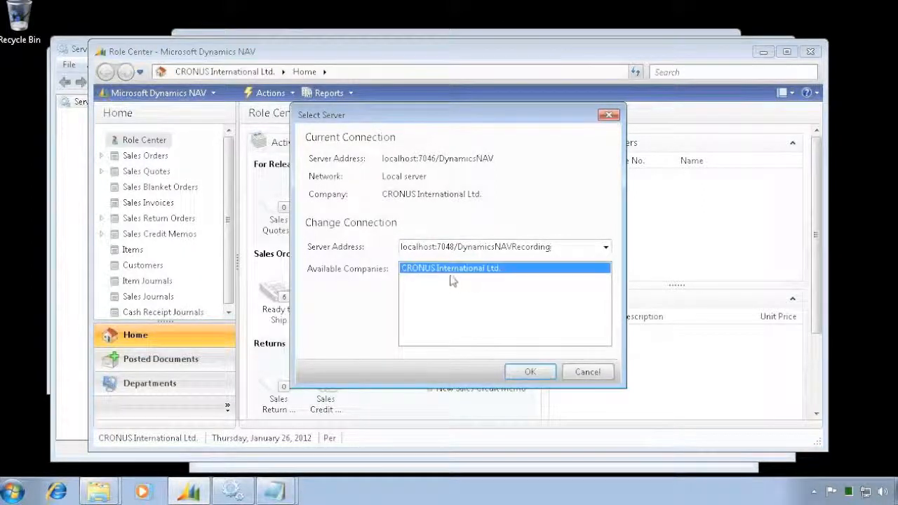
{"action": "left_click", "coordinate": [530, 373]}
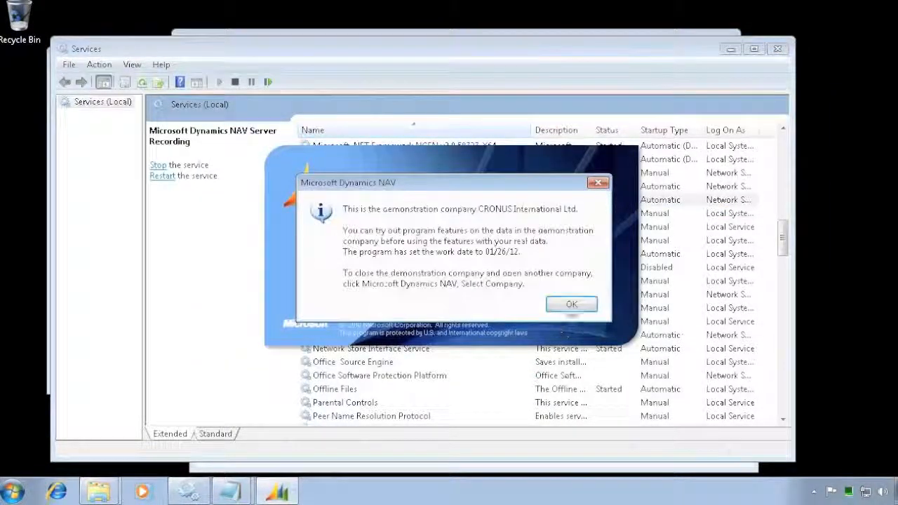
{"action": "left_click", "coordinate": [571, 306]}
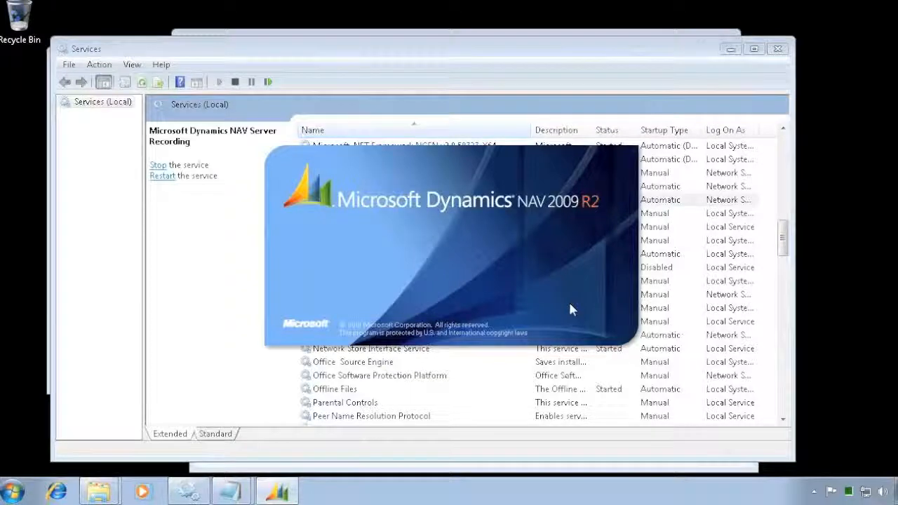